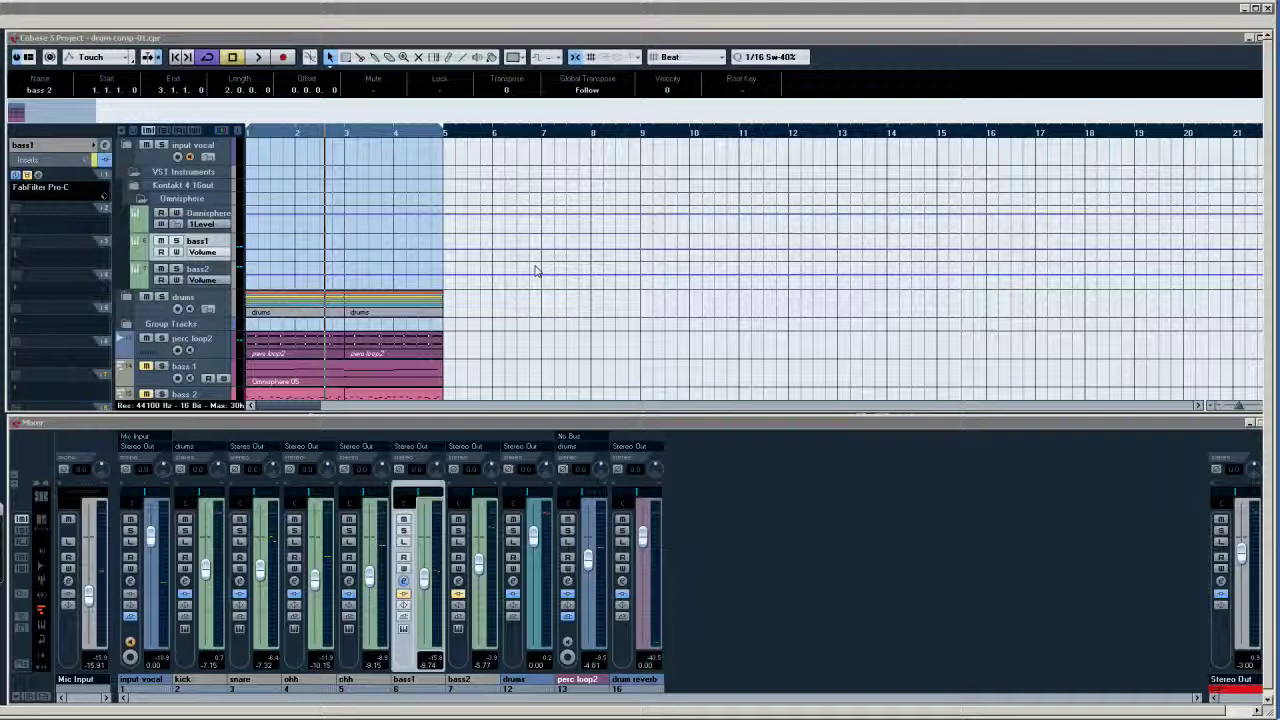
- Display the VST Performance meter, clear the event selection and return the playback position to the start of the project
key("F12")
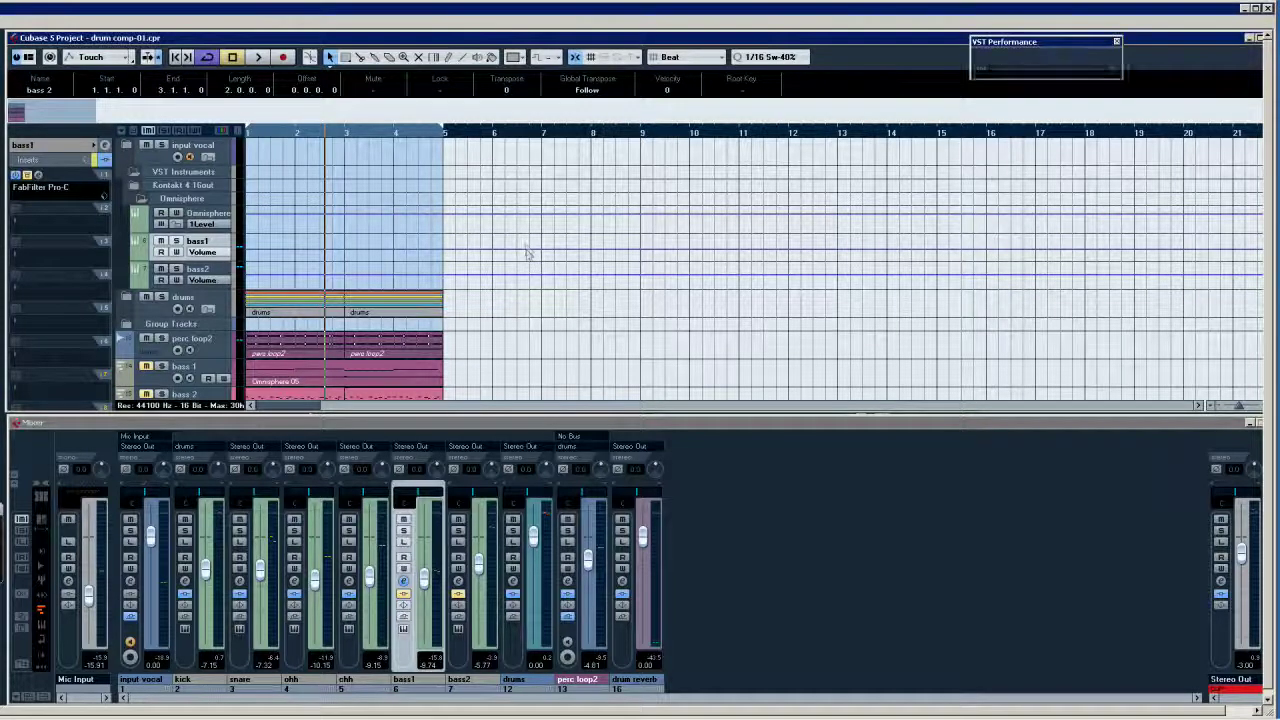
scroll(528, 255, "down", 3)
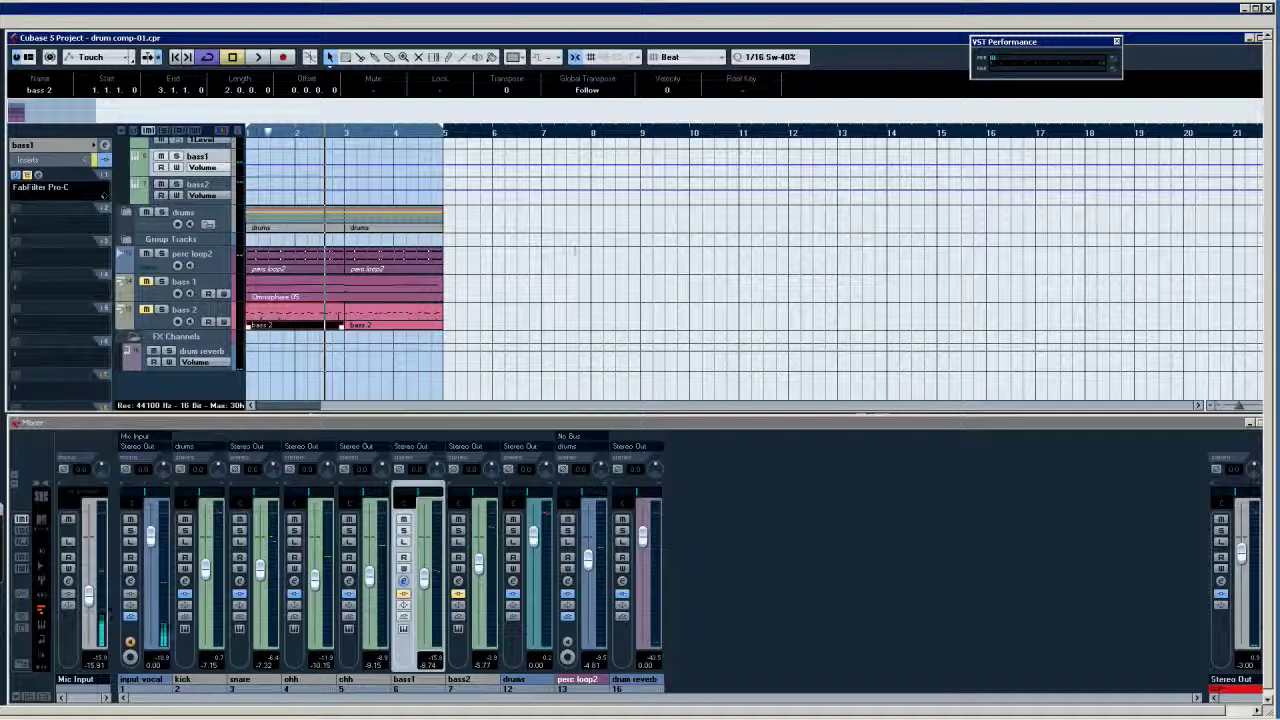
left_click(563, 255)
key("KP_Decimal")
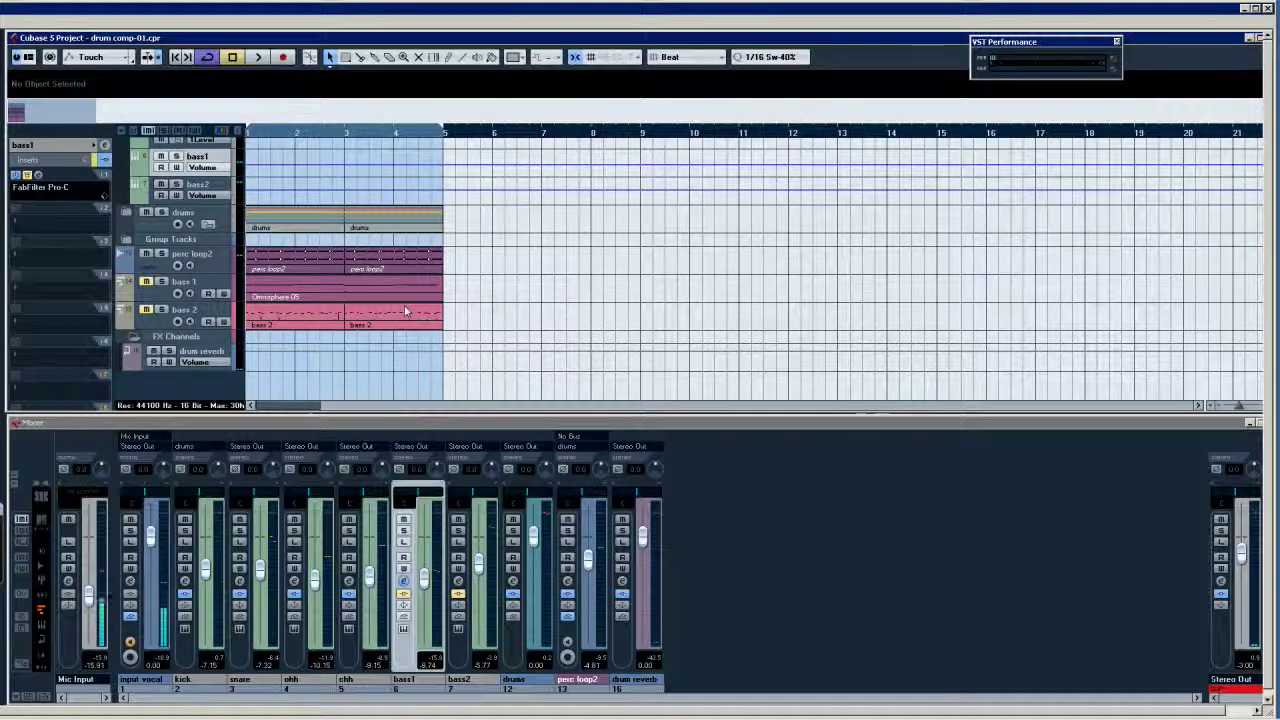
- Solo the bass 1 track and add the input vocal channel to the solo
left_click(211, 284)
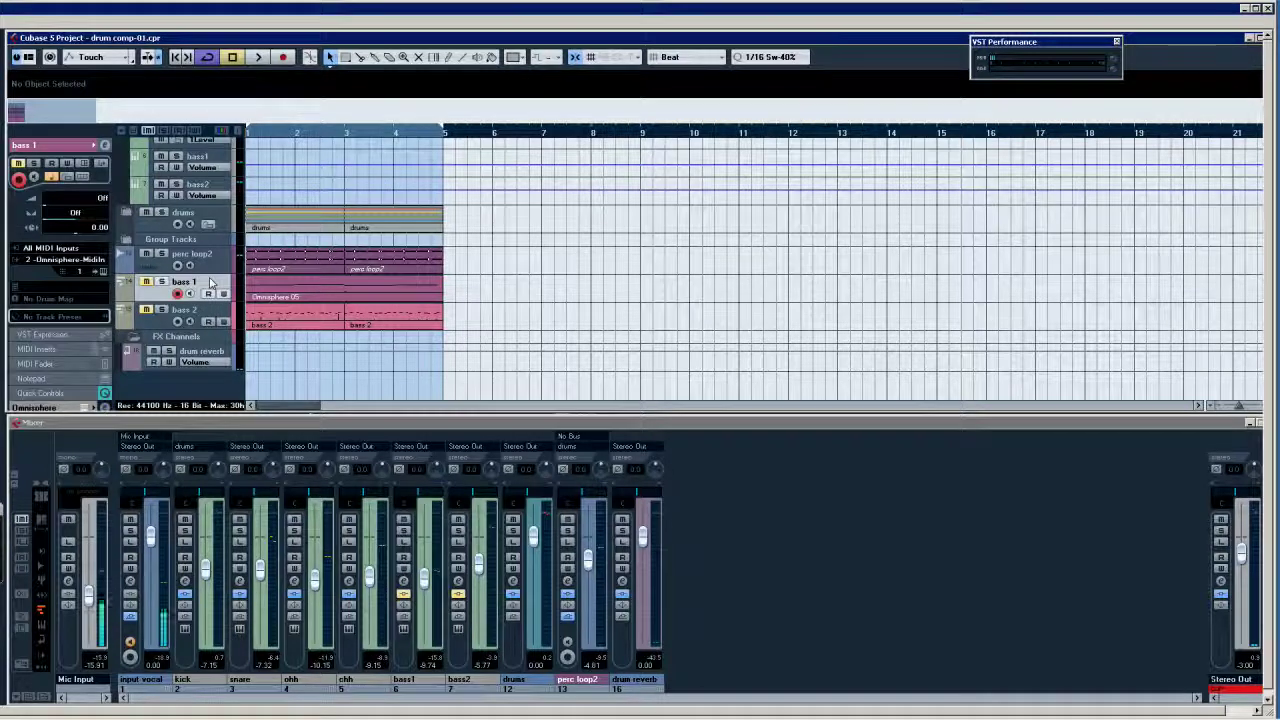
left_click(163, 282)
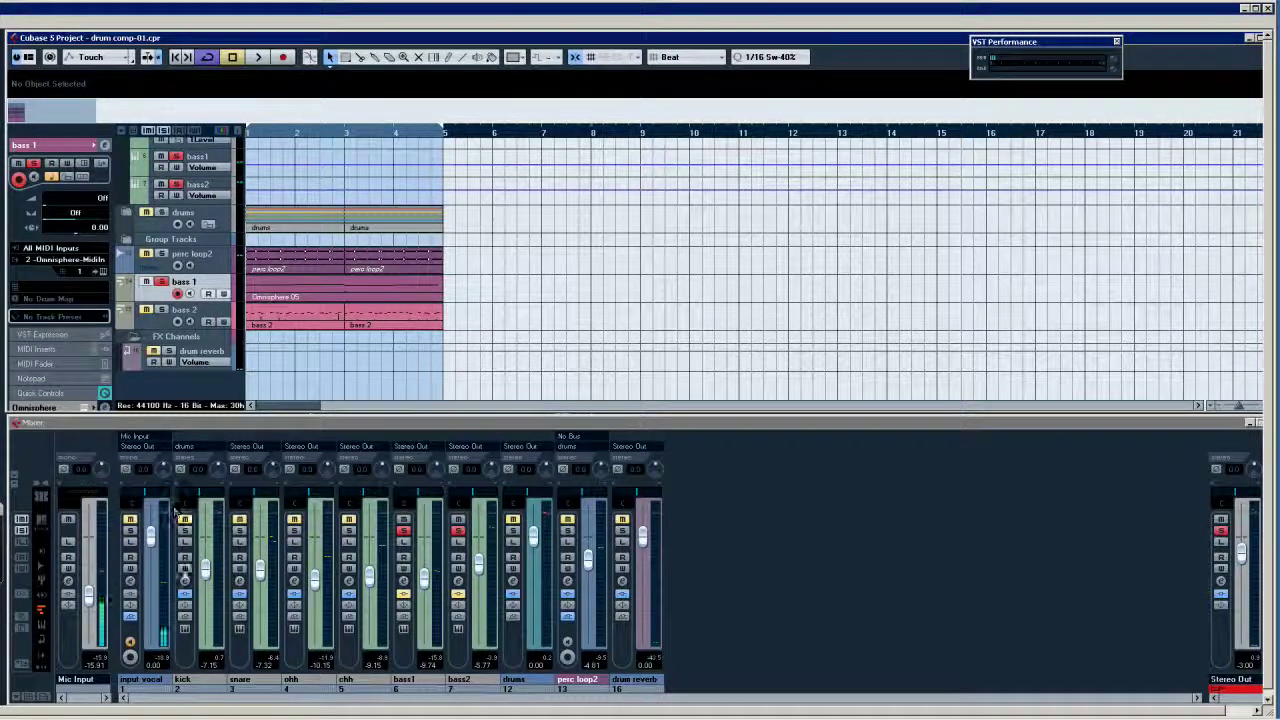
left_click(131, 531)
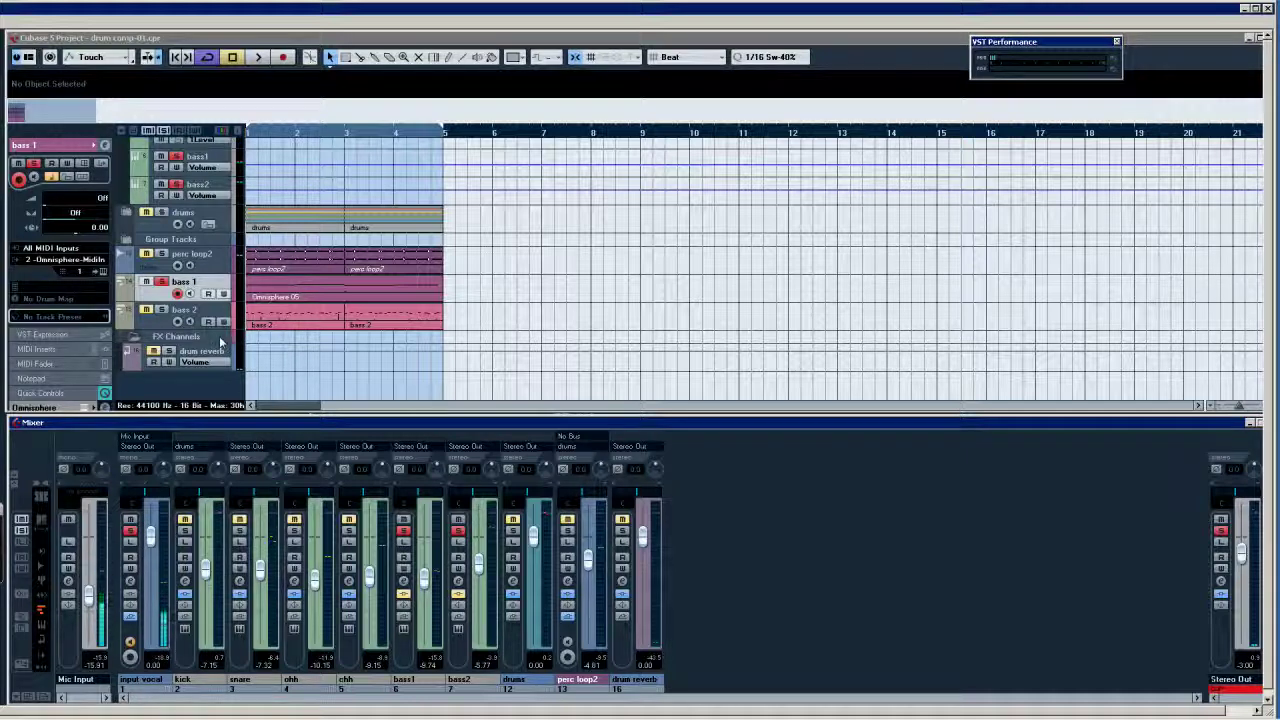
- Play the loop, bring the drums back in alongside the bass and raise the bass1 fader to -7.68 dB
key("space")
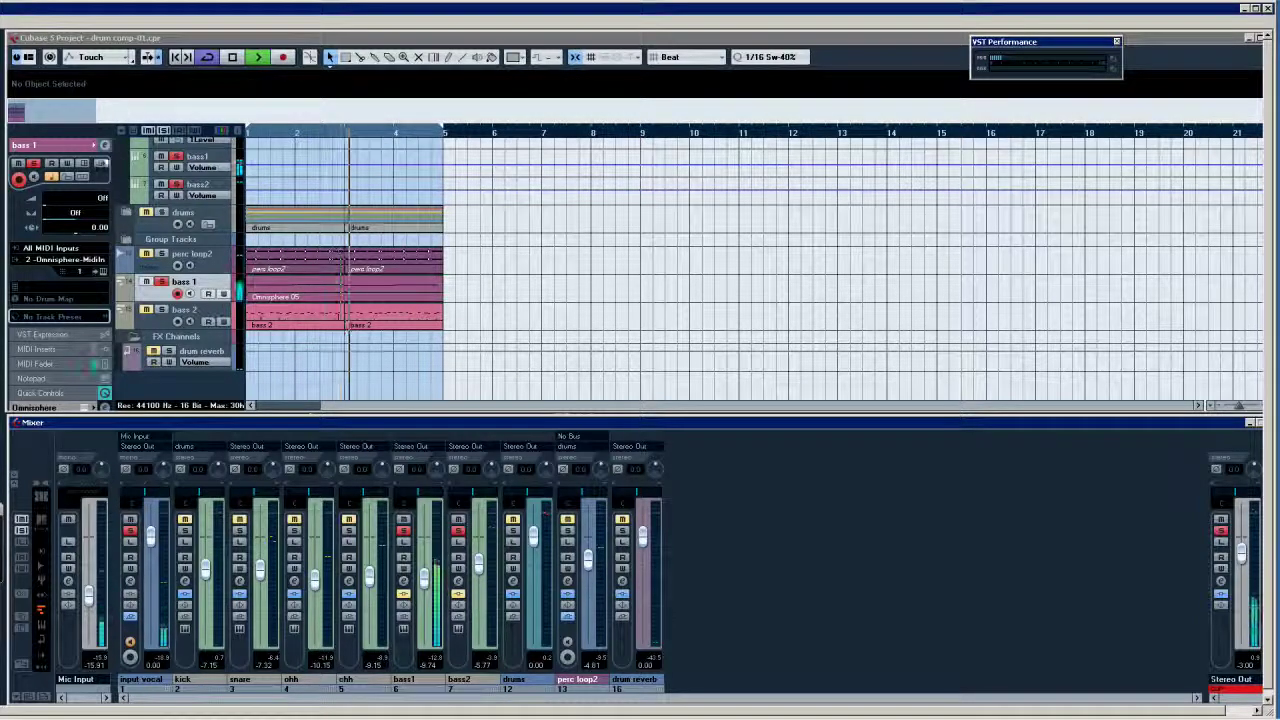
left_click(147, 222)
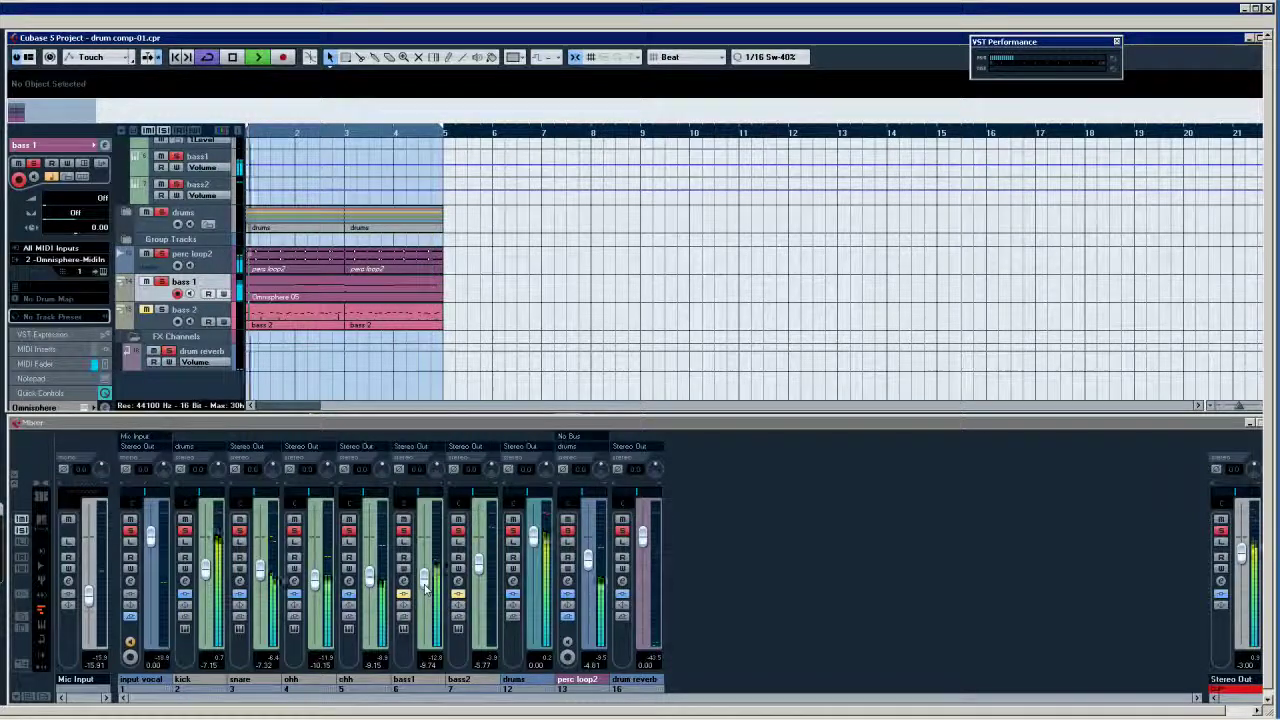
left_click_drag(426, 584, 426, 580)
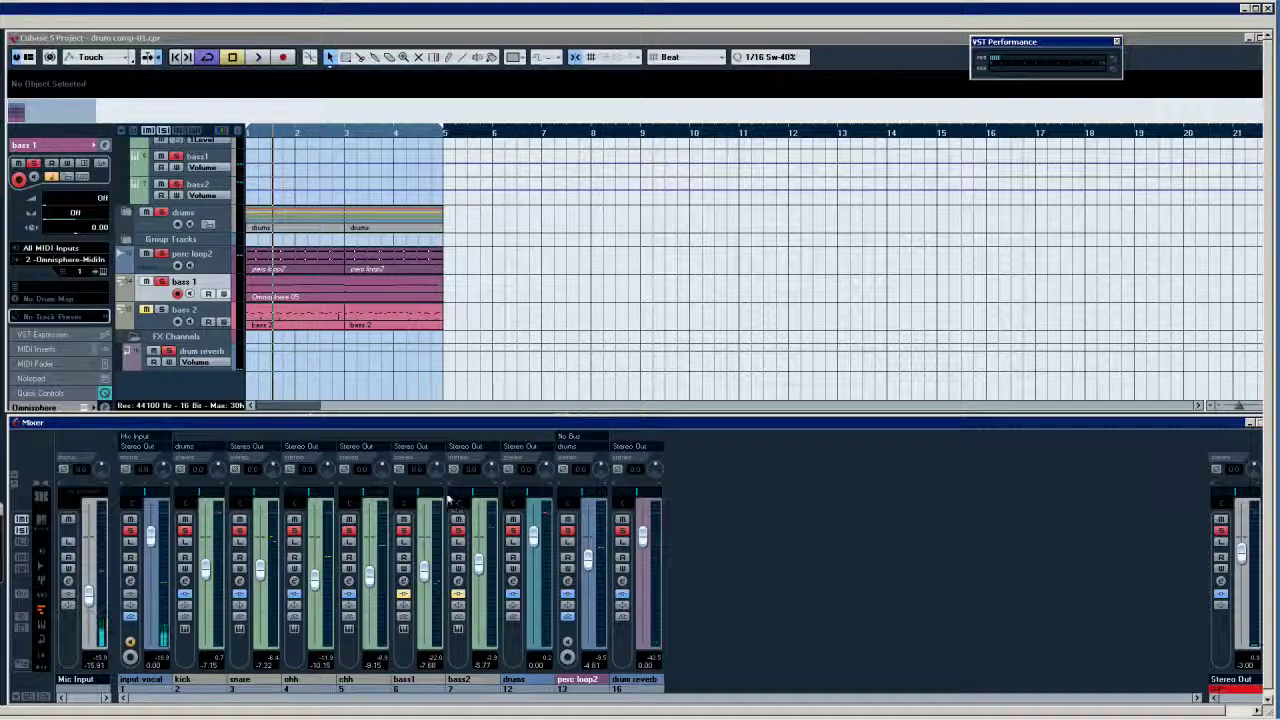
- During playback, give the bass1 channel EQ a High Pass I band at about 91 Hz and a 7.2 dB cut at about 2253 Hz
left_click(404, 582)
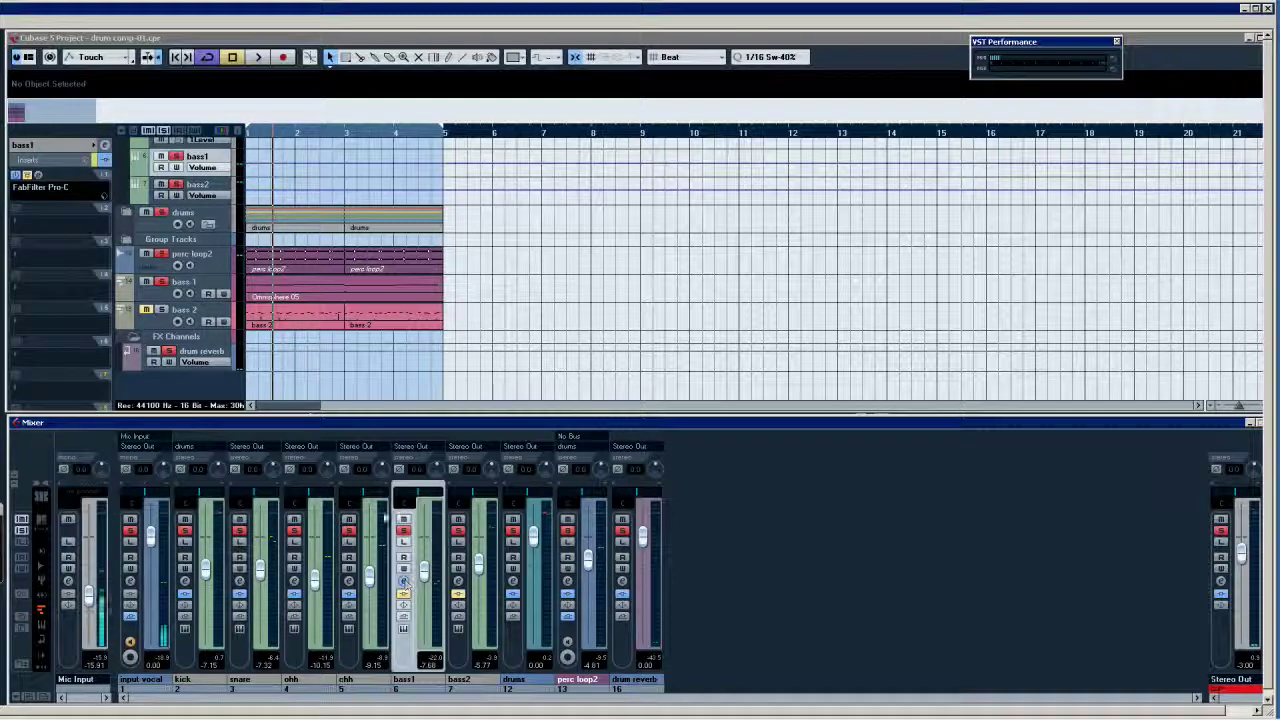
left_click(404, 583)
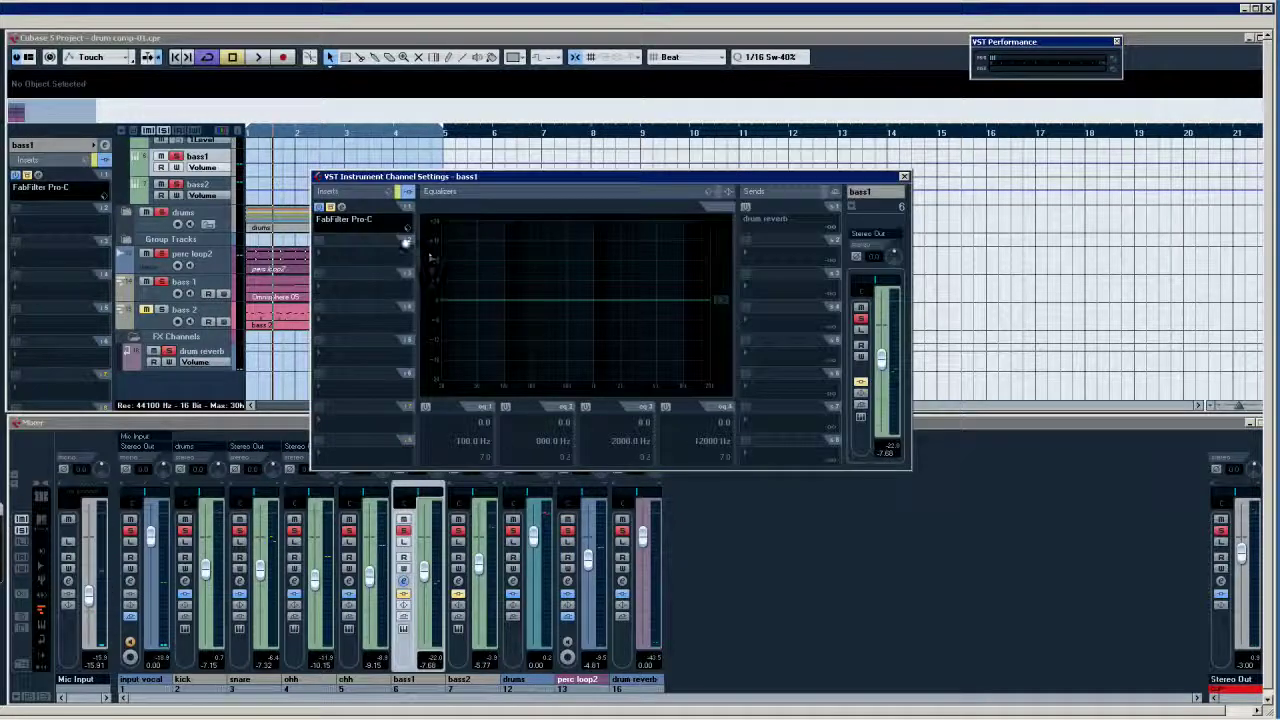
key("space")
left_click(426, 407)
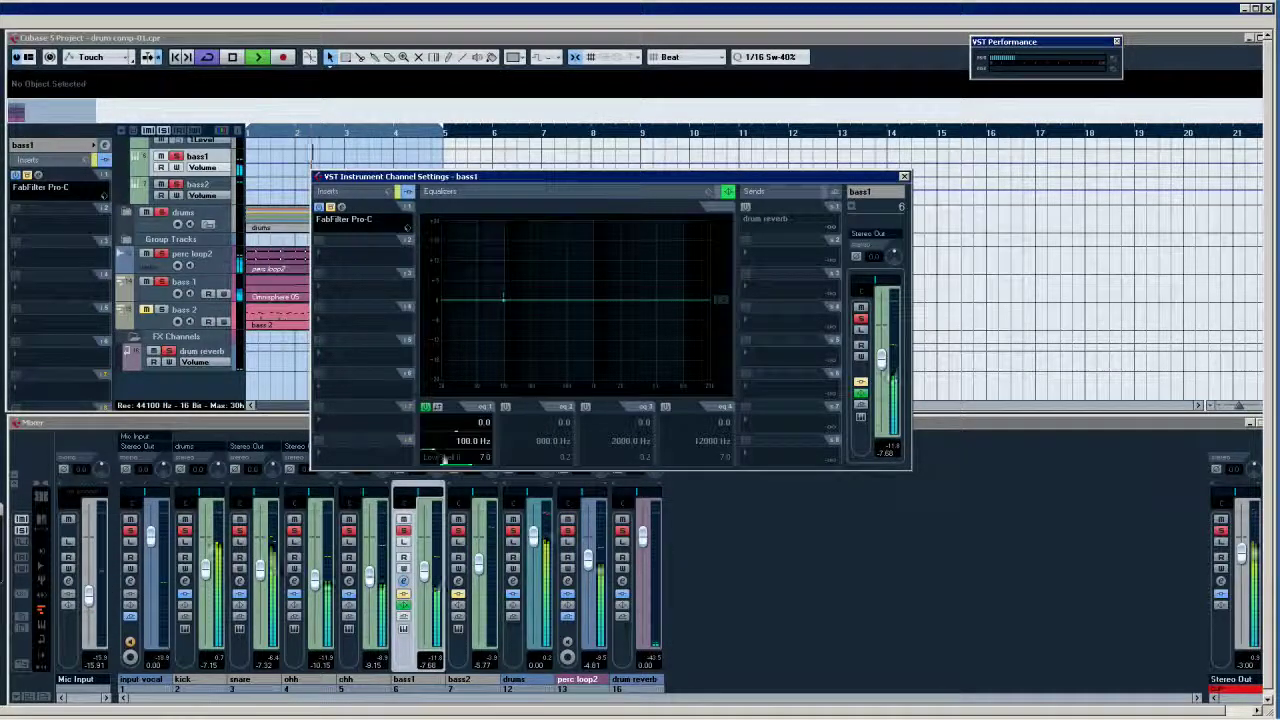
left_click(443, 458)
left_click(455, 548)
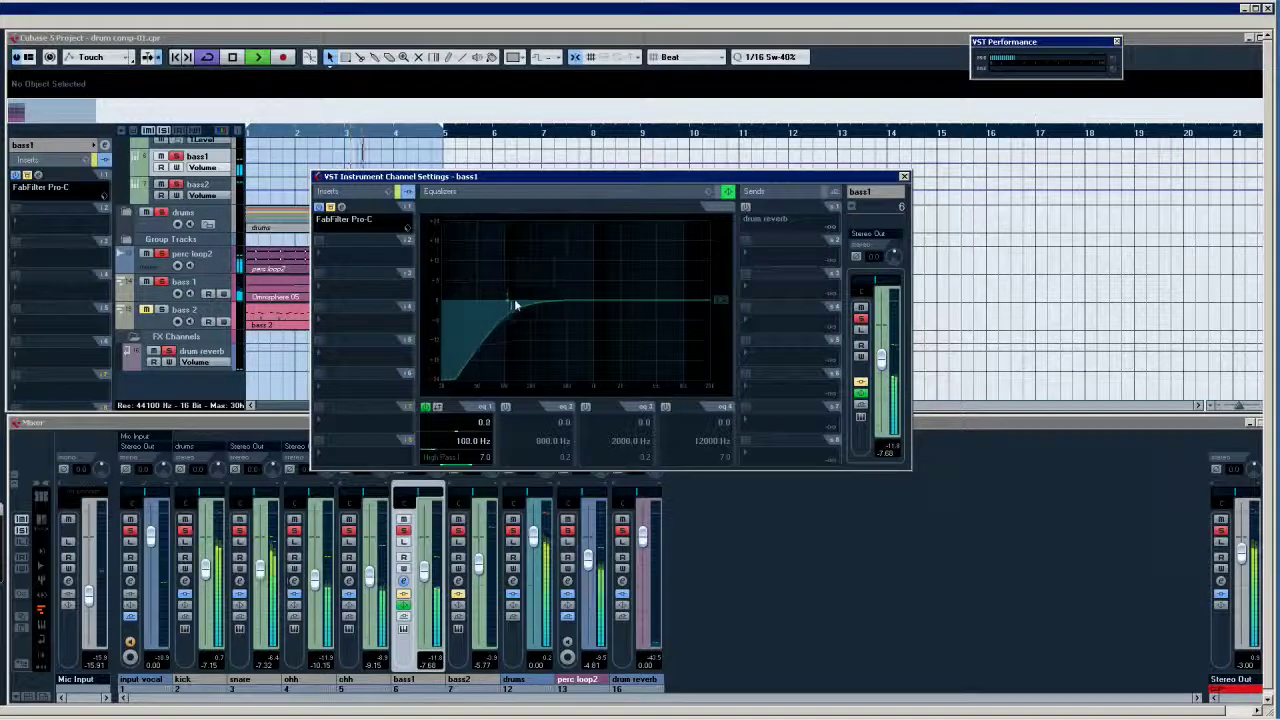
mouse_move(514, 300)
left_mouse_down()
mouse_move(560, 303)
mouse_move(506, 303)
left_mouse_up()
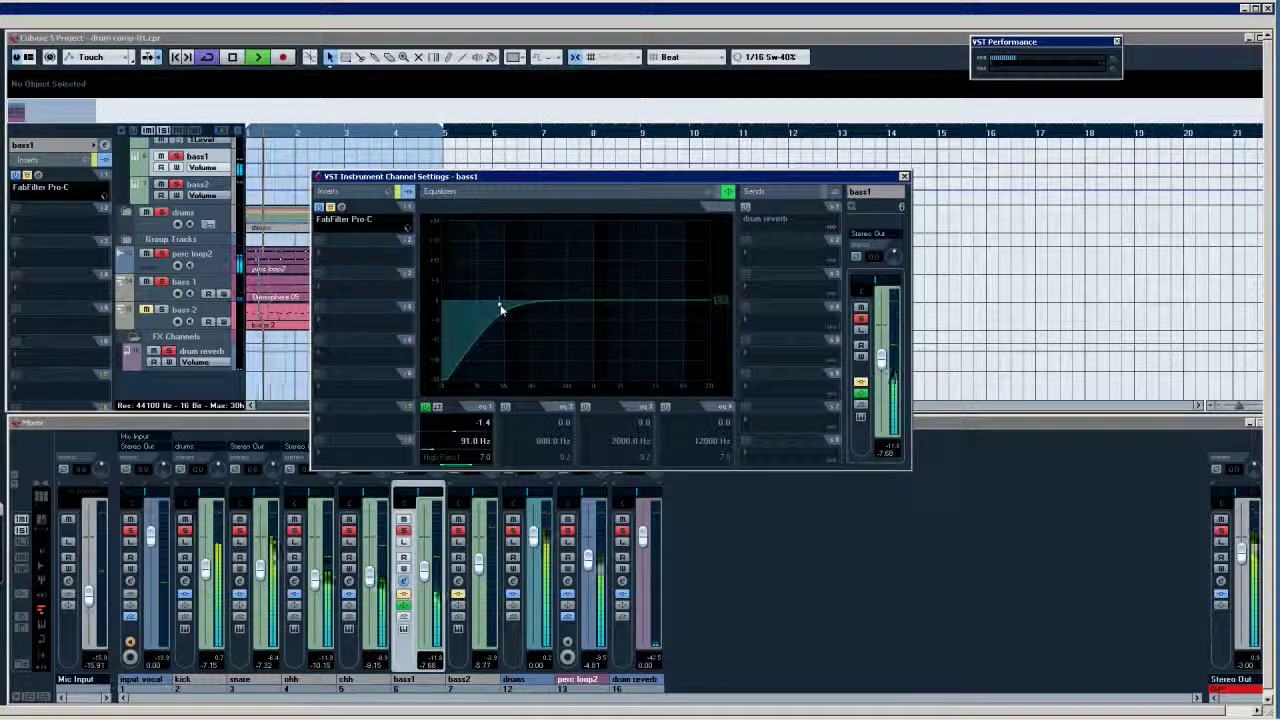
left_click(615, 301)
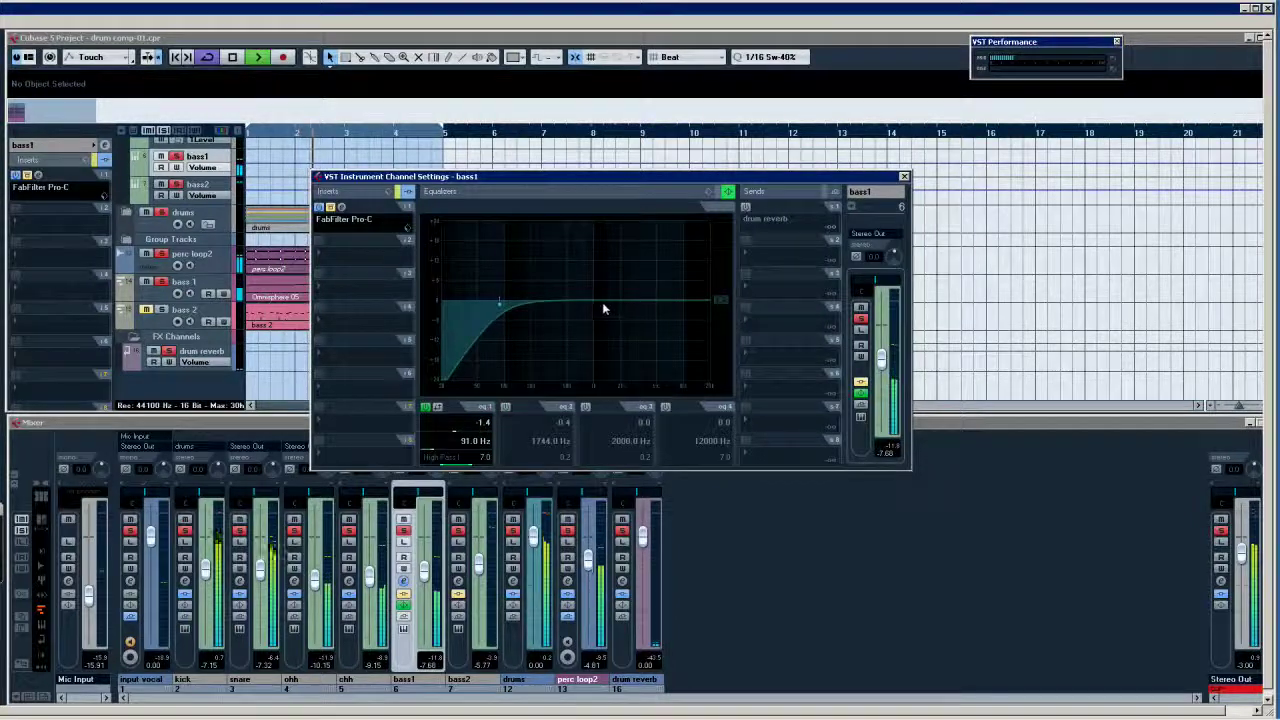
left_click_drag(603, 303, 626, 328)
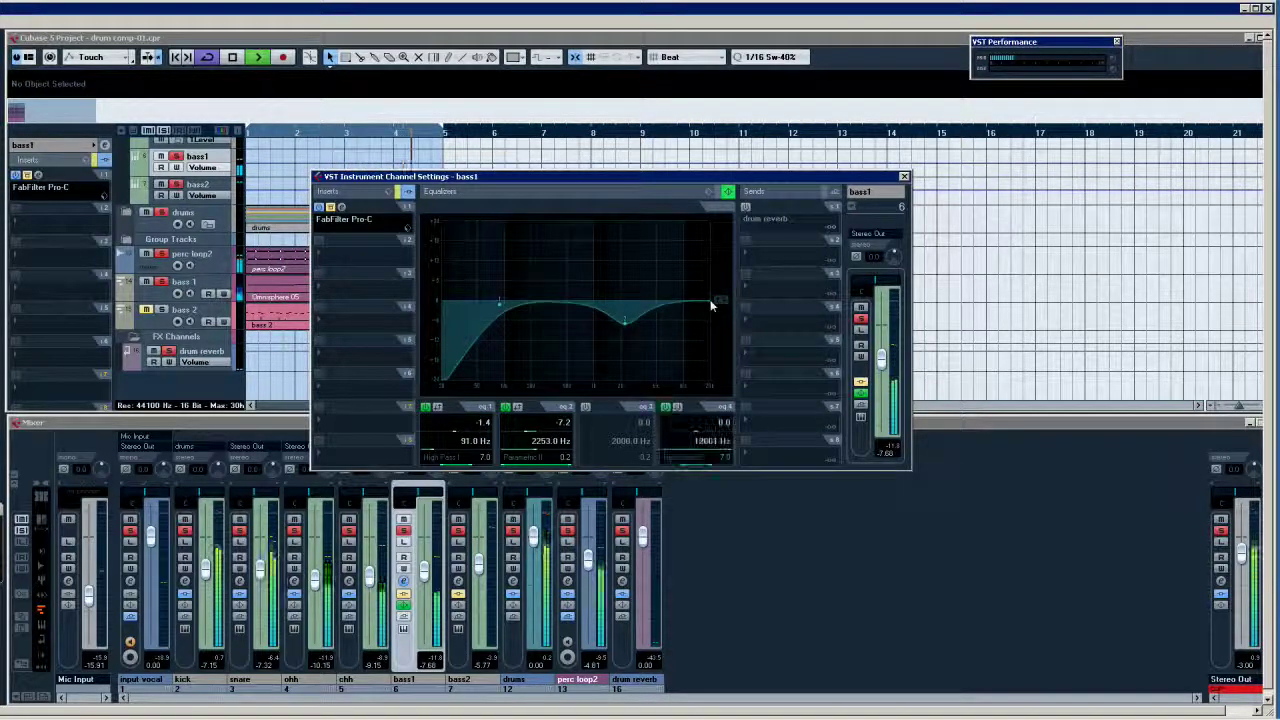
- Set bass1's EQ band 4 to a 24 dB high-shelf cut at 20000 Hz and switch off band 3
left_click(708, 303)
left_click_drag(708, 303, 665, 340)
left_click(698, 330)
left_click(698, 457)
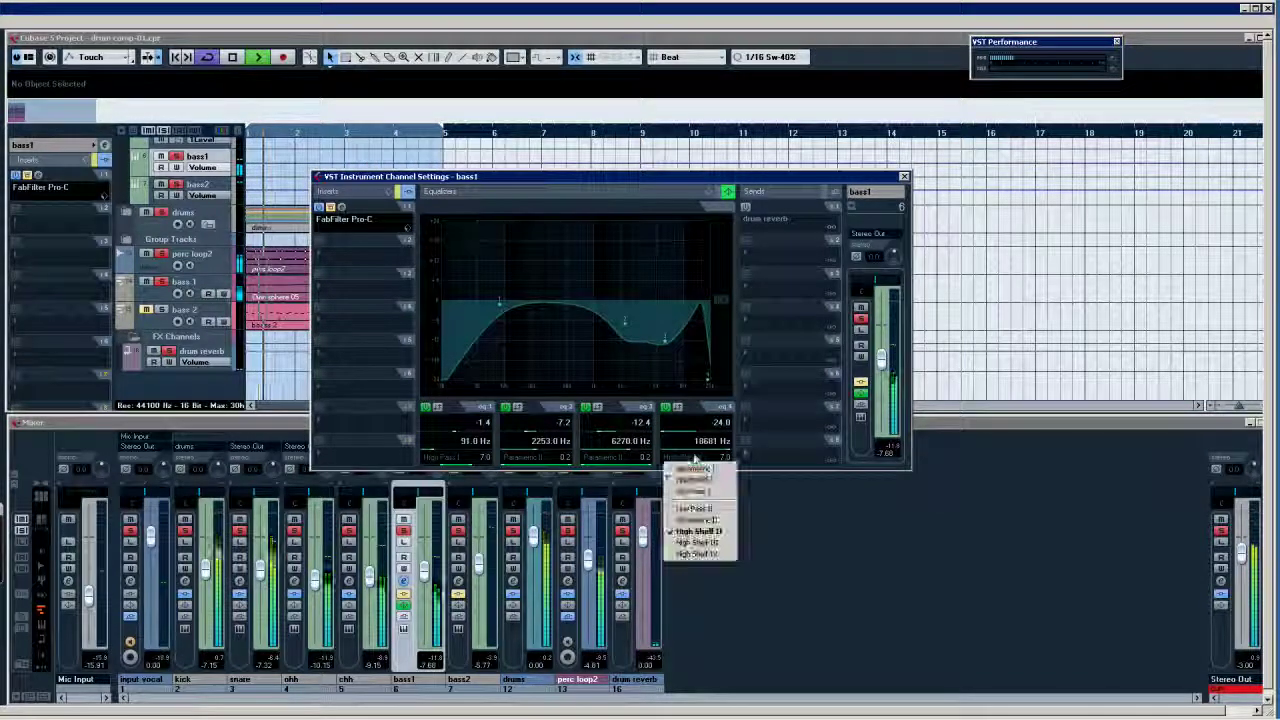
left_click(698, 542)
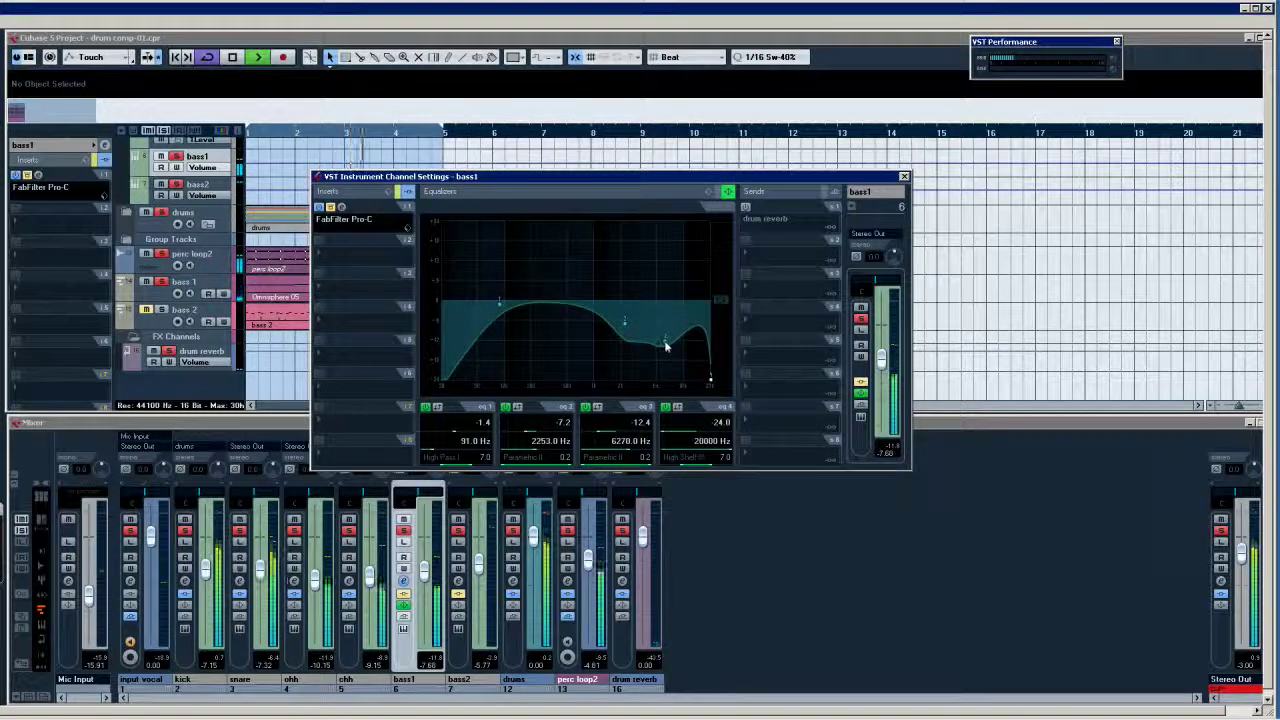
left_click(586, 408)
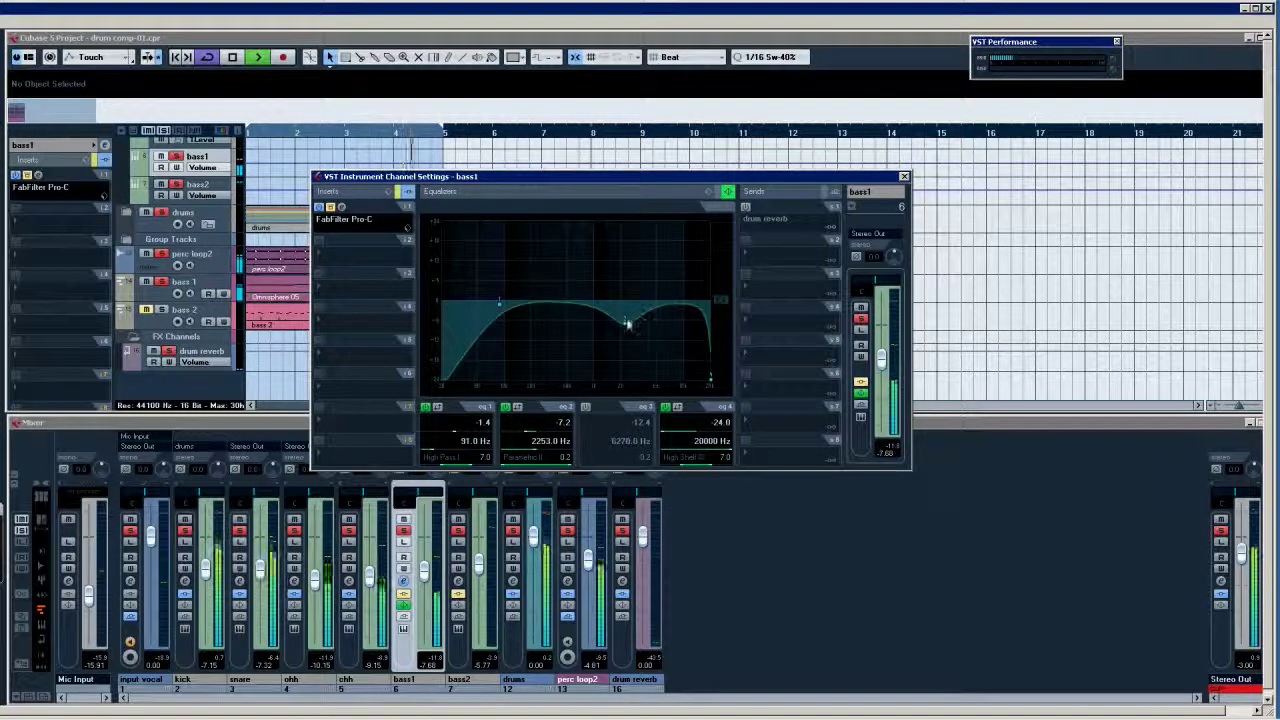
- Audition bass1 with the FabFilter Pro-C insert's bypass toggled, stop playback and close the channel settings
left_click(336, 206)
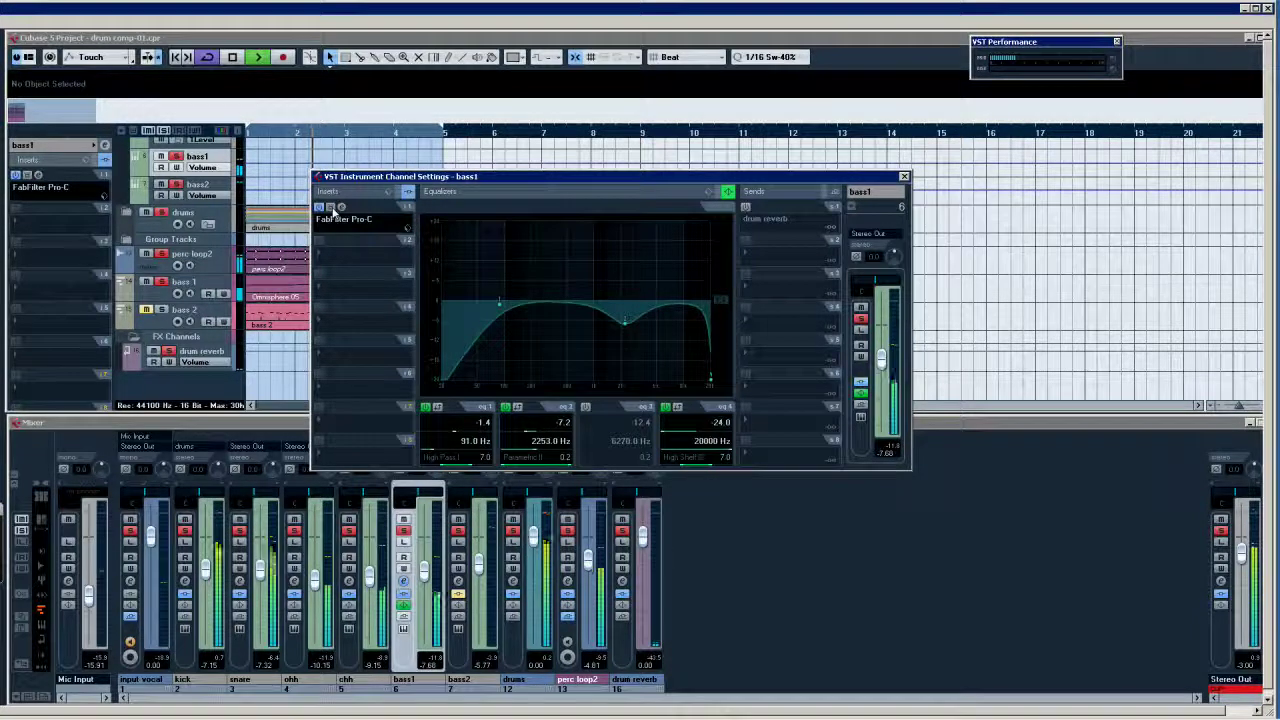
key("space")
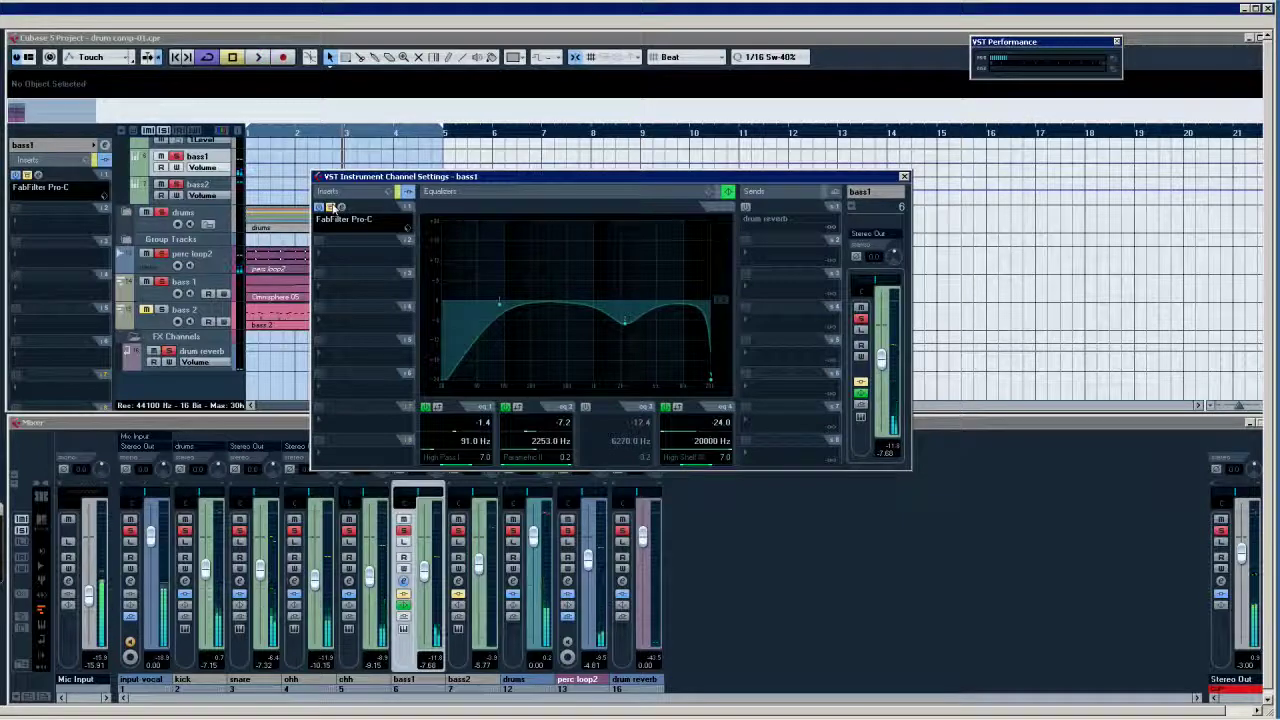
left_click(904, 178)
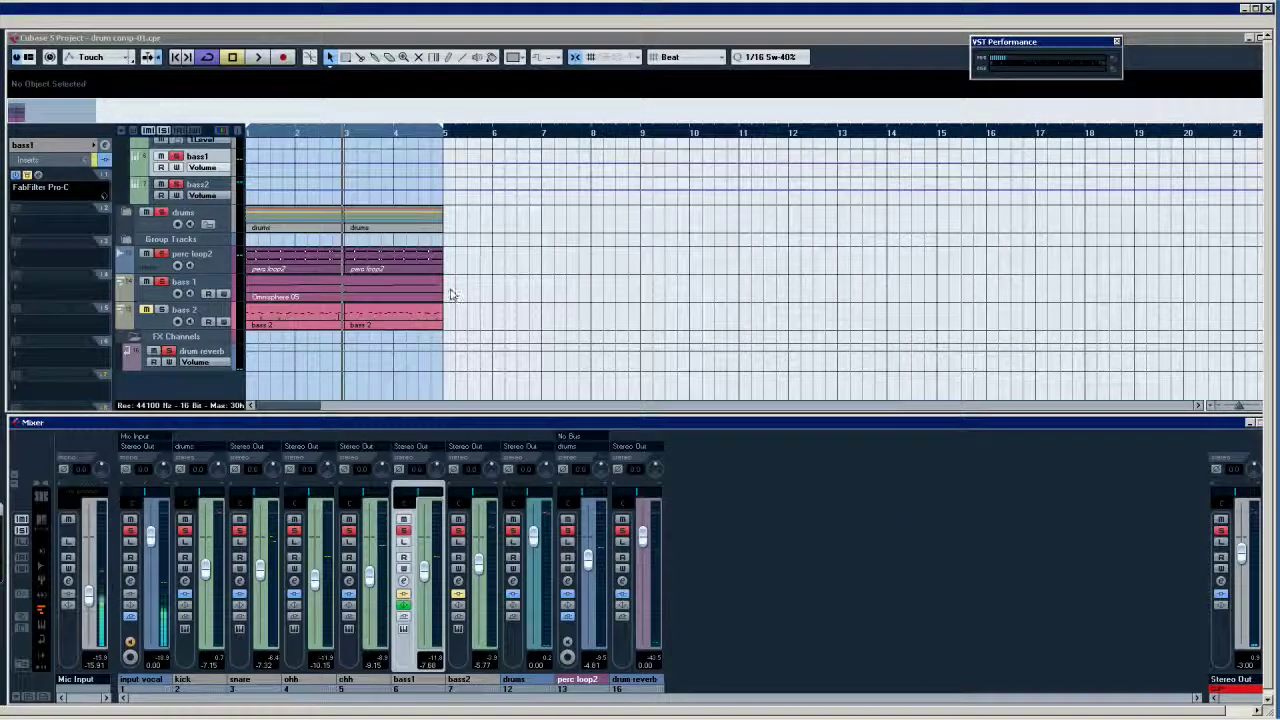
- Select the bass 1 track, take the drums out of the solo and start playback
left_click(196, 282)
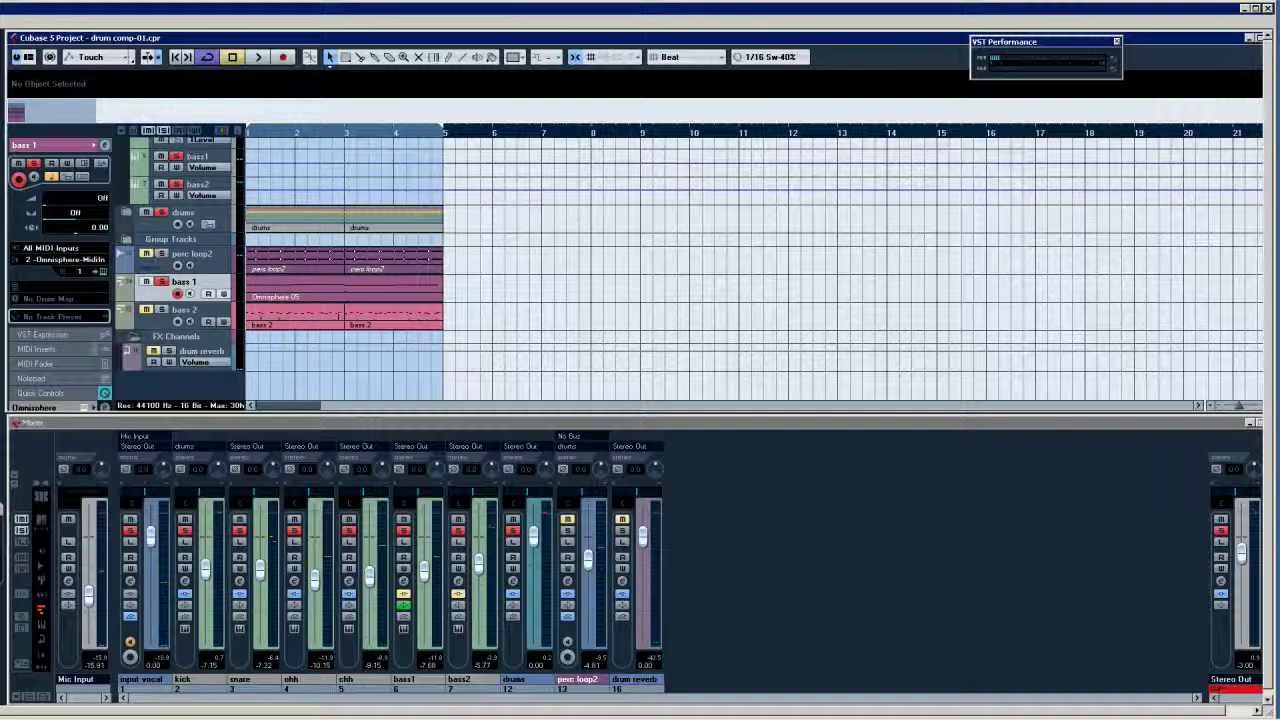
left_click(146, 213)
key("space")
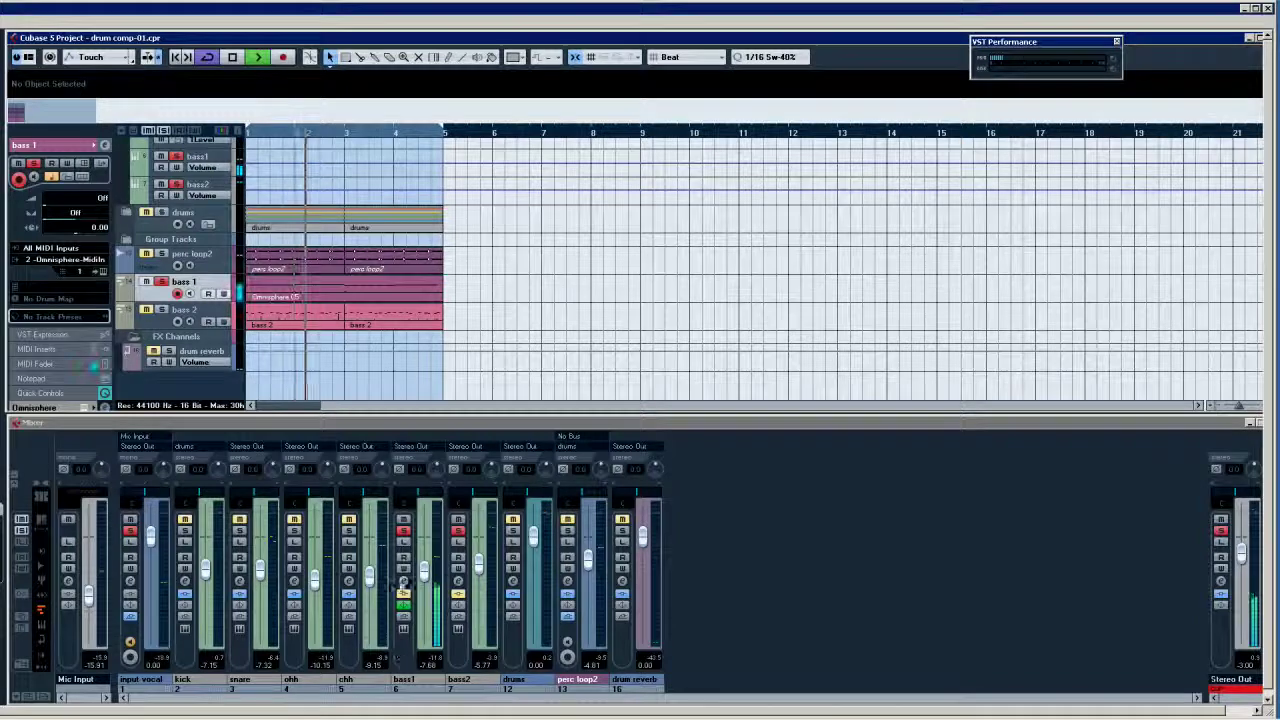
- Take bass1's FabFilter Pro-C insert out of bypass and open its editor in place of the channel settings
left_click(403, 580)
left_click(330, 207)
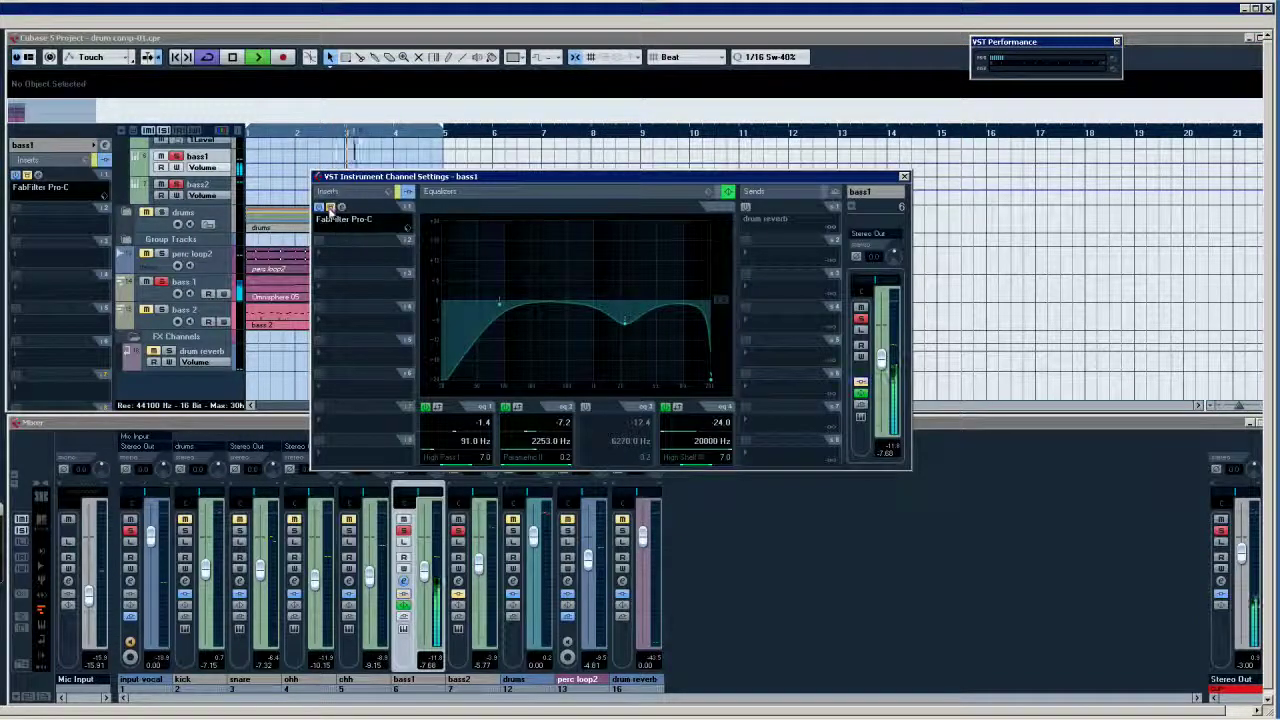
left_click(342, 207)
left_click_drag(821, 154, 731, 238)
left_click(903, 176)
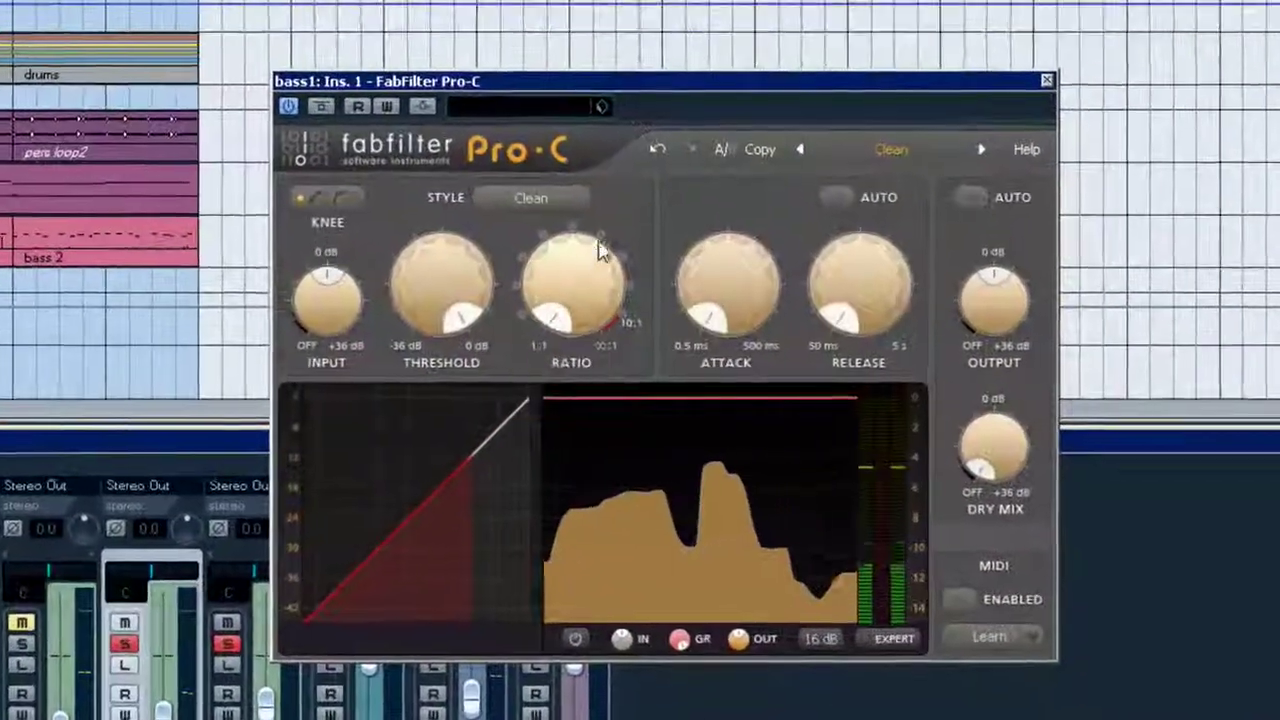
- Set the compressor's ratio to 4.00:1 and lower its threshold to about -18 dB
left_click(624, 269)
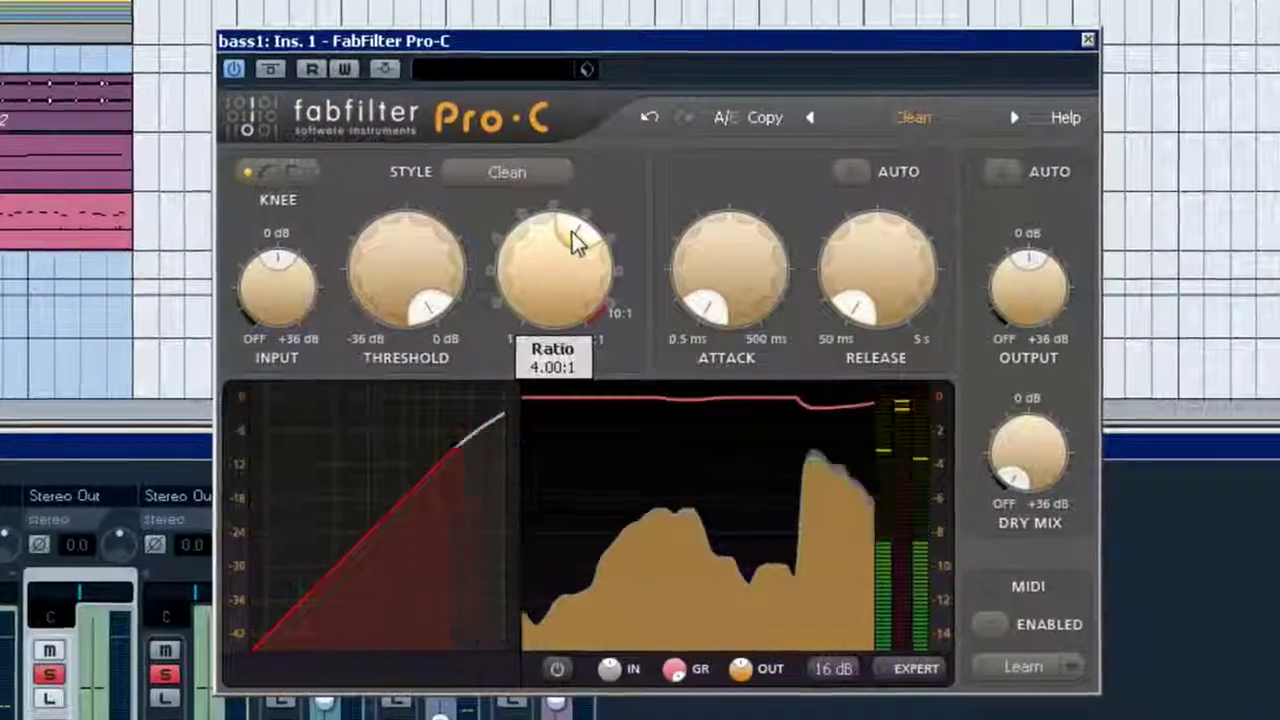
left_click_drag(575, 243, 592, 235)
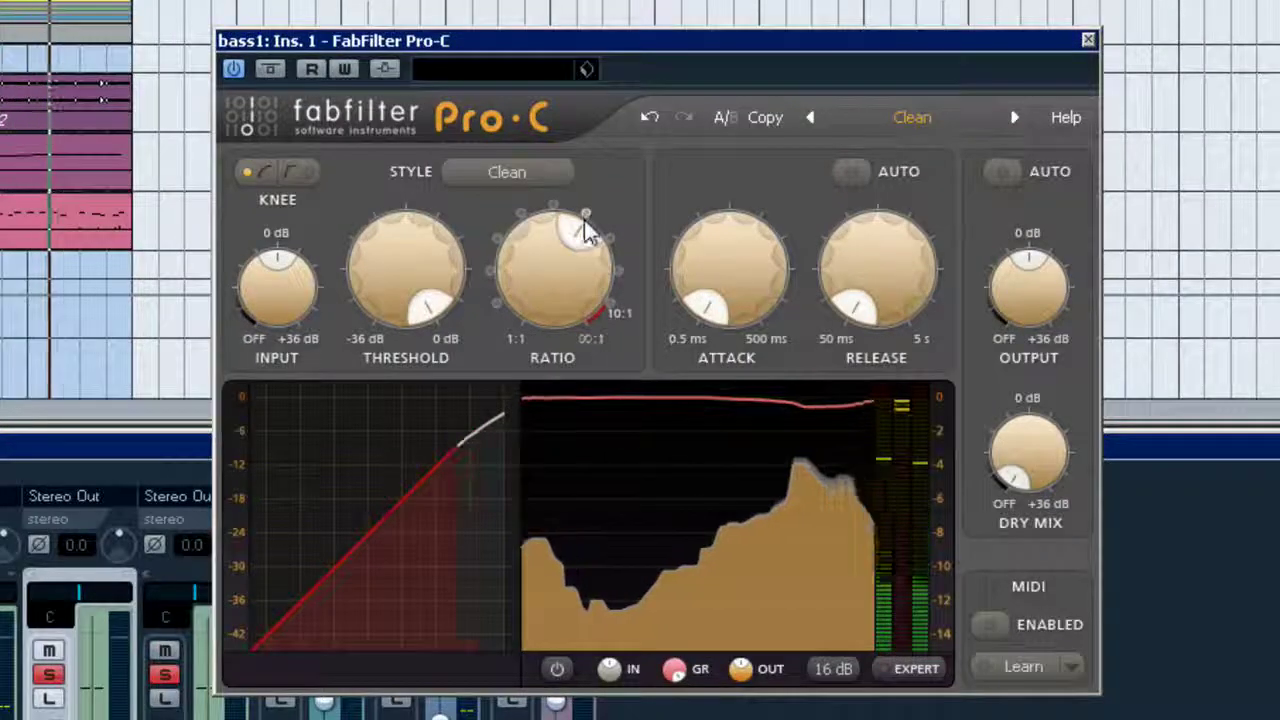
mouse_move(705, 315)
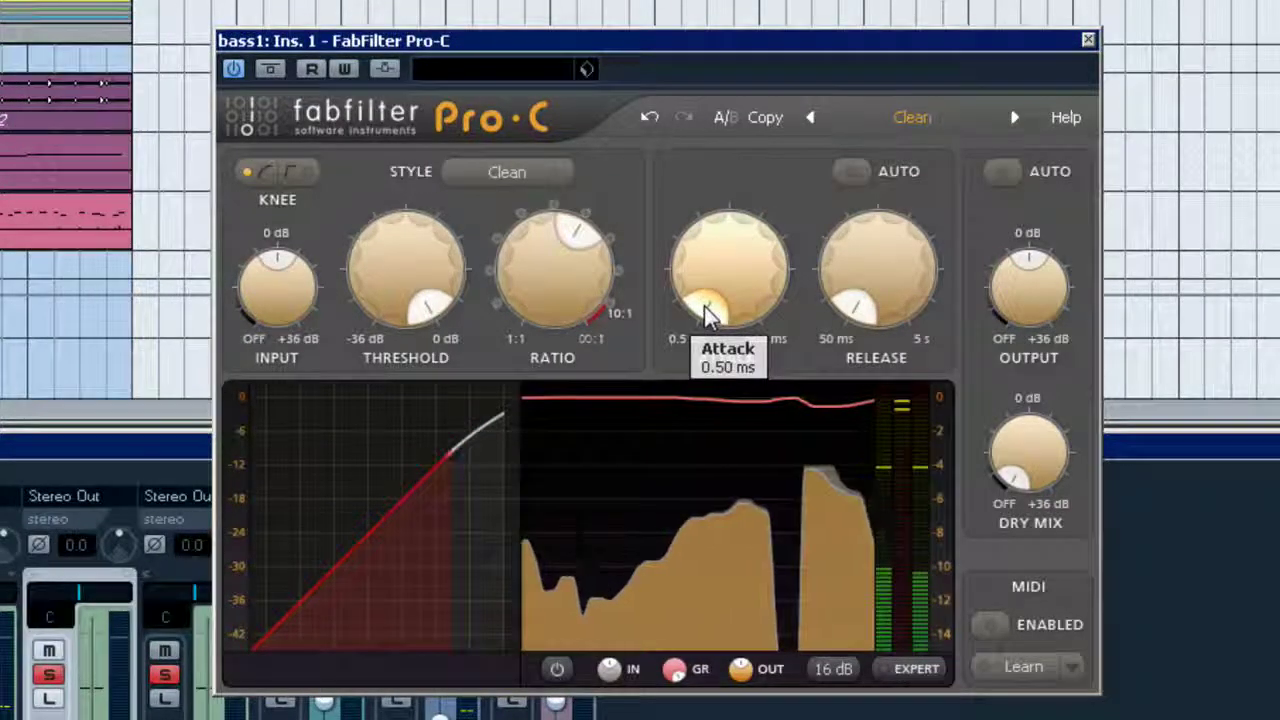
mouse_move(415, 265)
left_click_drag(415, 265, 342, 432)
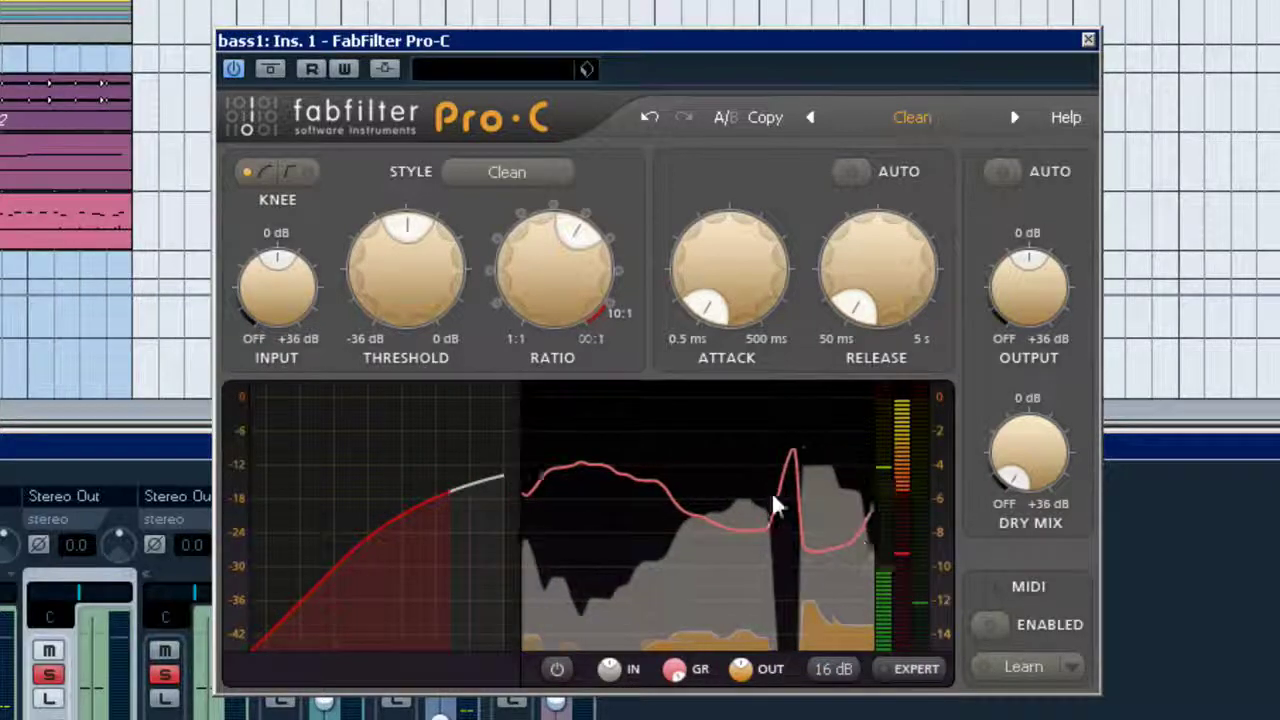
- Set the compressor's display range to 24 dB and raise the attack to about 171 ms
left_click(832, 672)
left_click(849, 715)
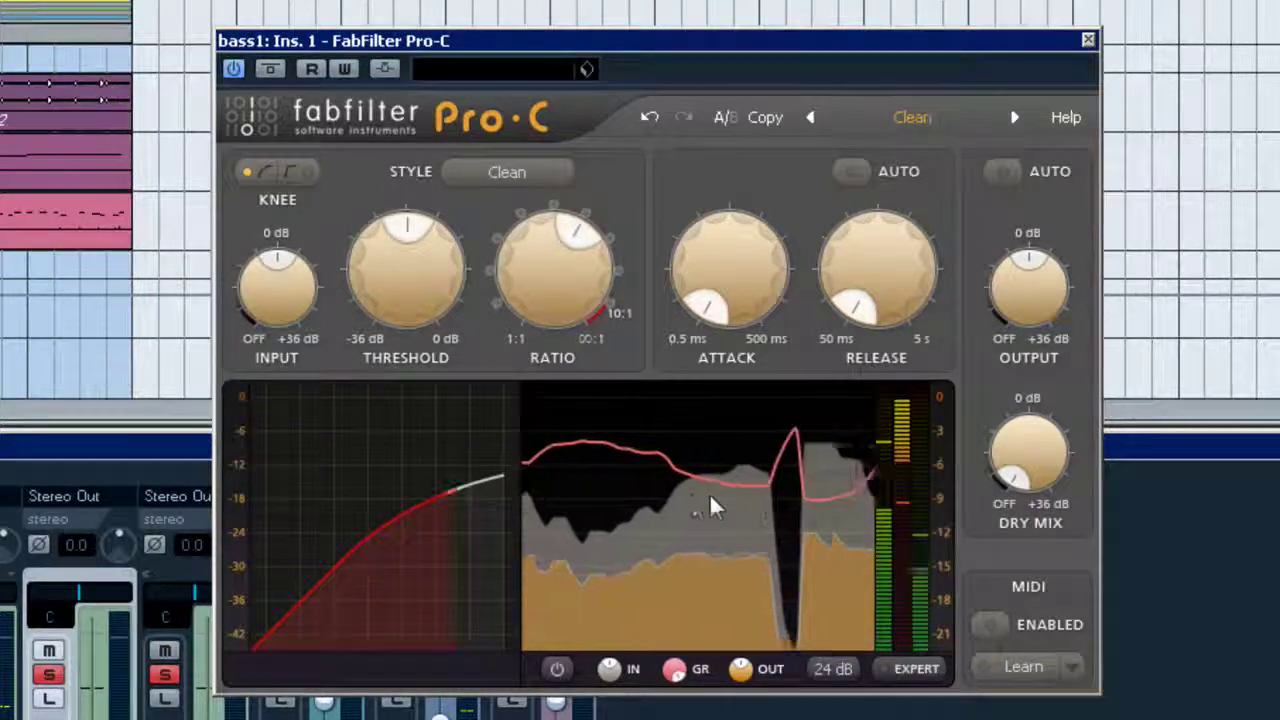
left_click_drag(702, 297, 904, 272)
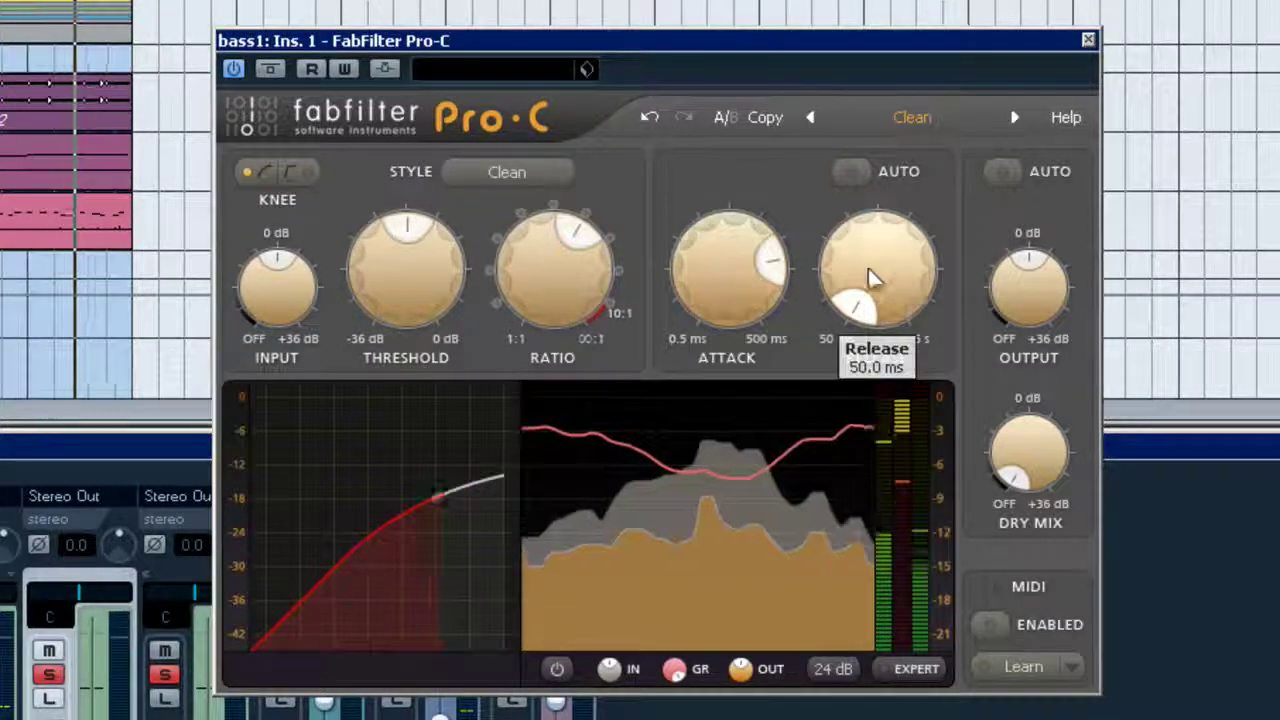
- Try the hardest knee, switch back to the softest one and reduce the attack to about 140 ms
left_click(305, 172)
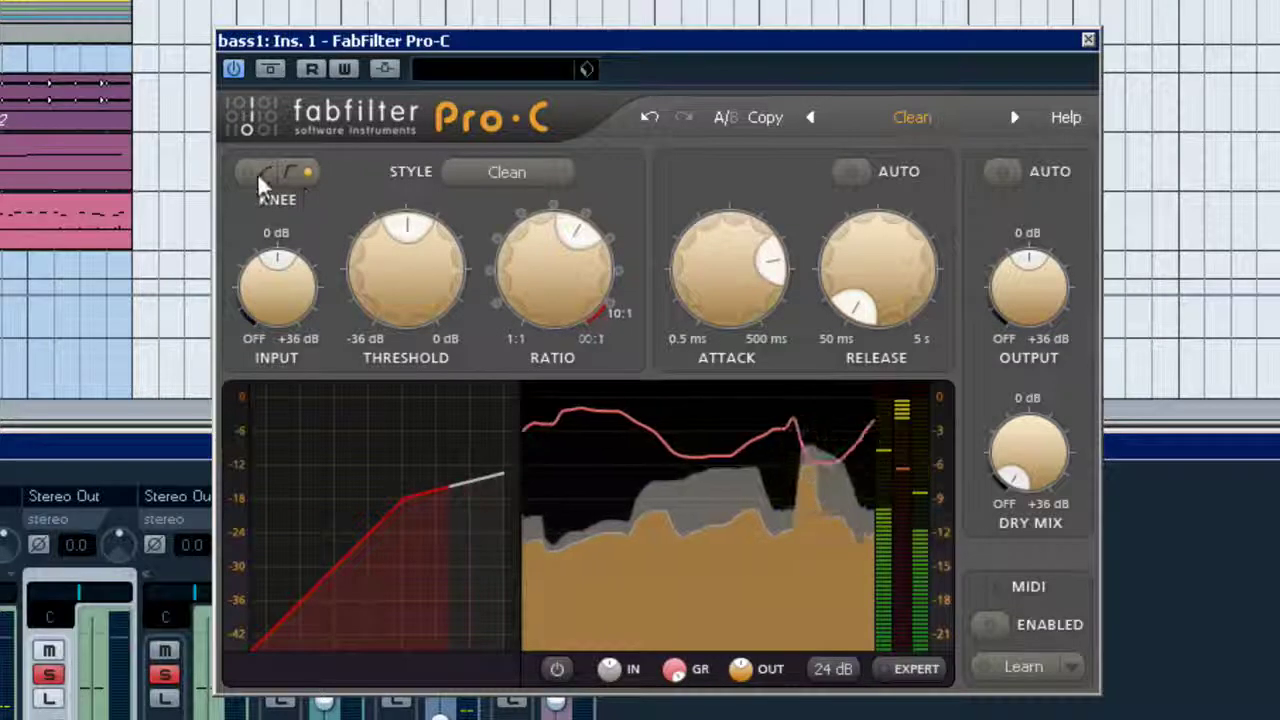
left_click(257, 172)
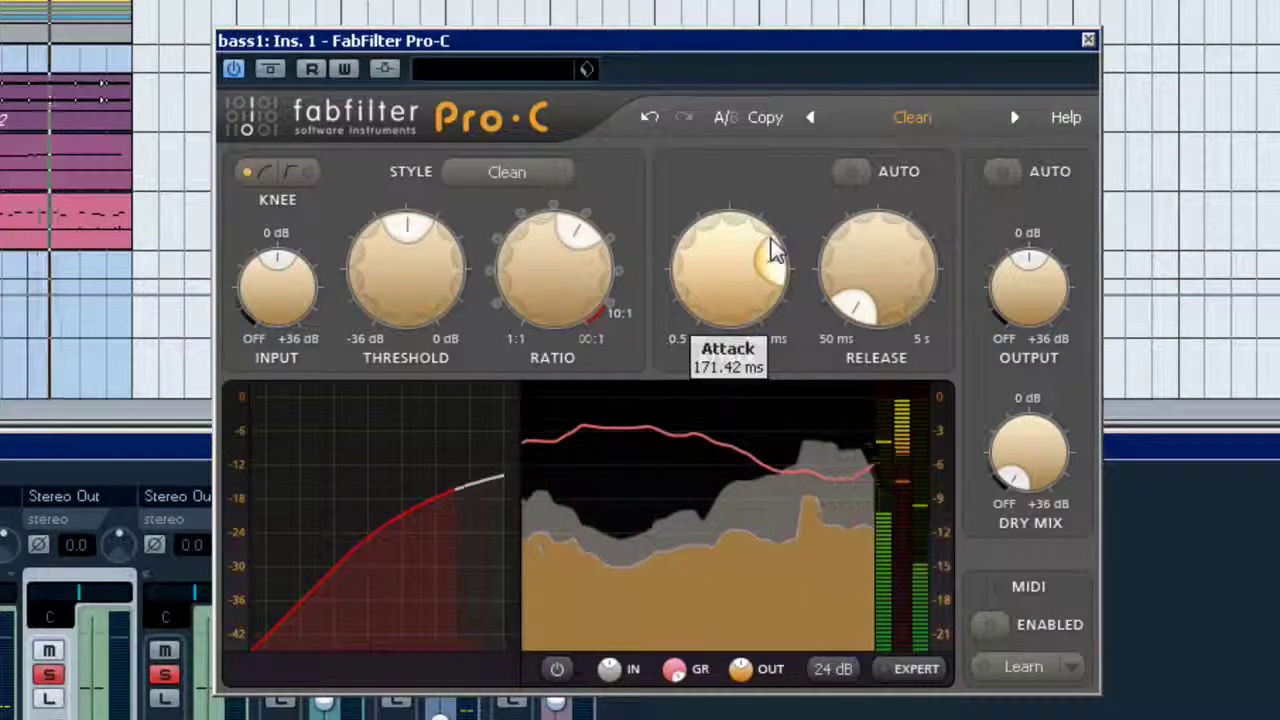
scroll(771, 254, "down", 3)
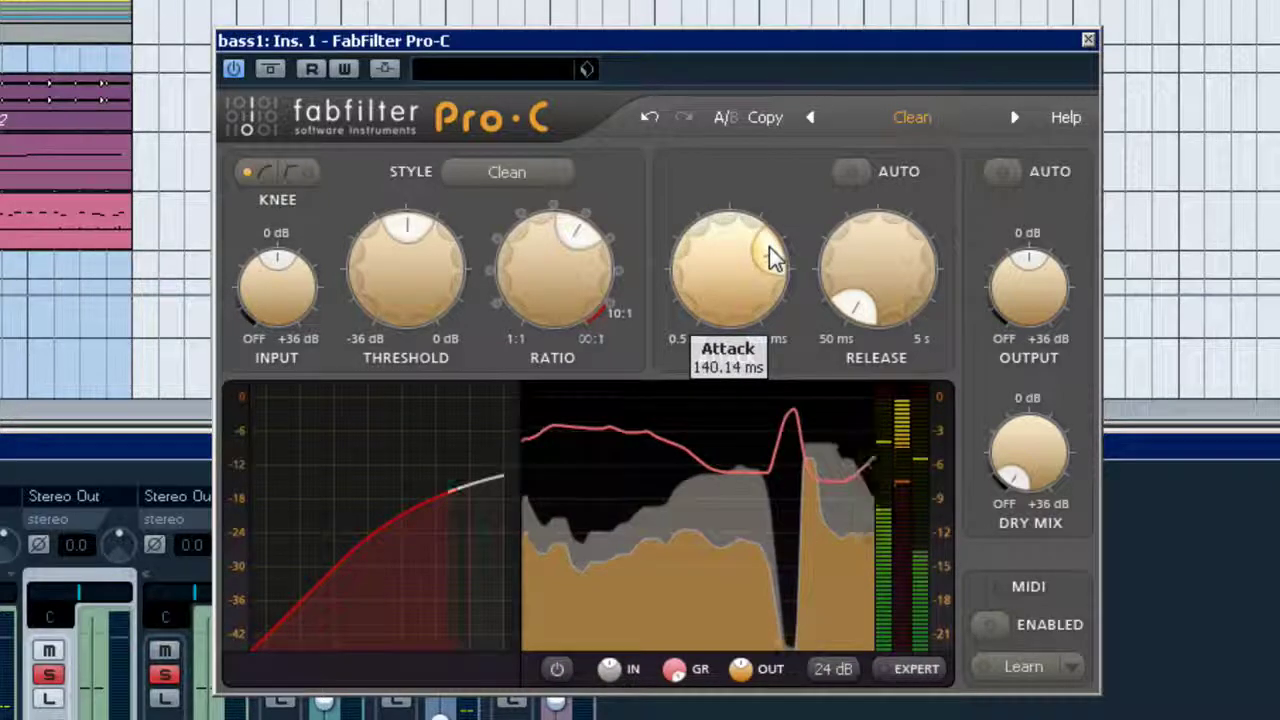
- Raise the compressor's output level to about +5.07 dB and compare the bass with the plug-in bypassed
left_click(264, 74)
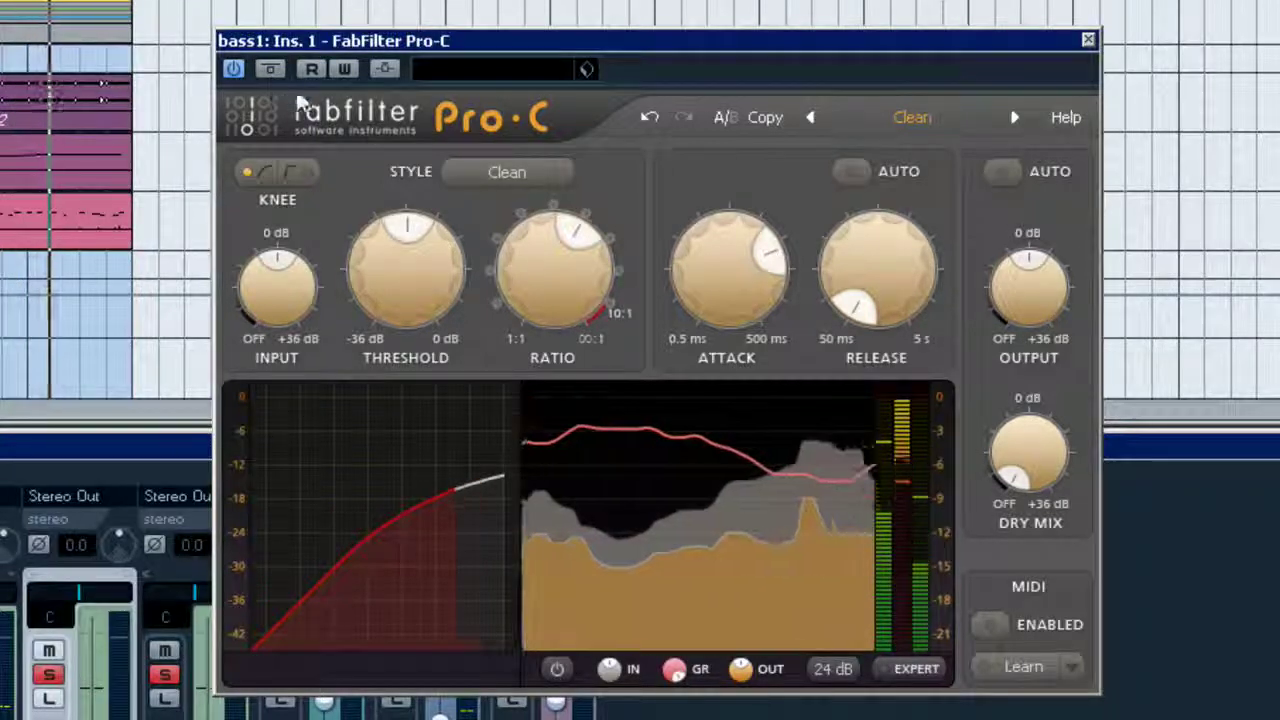
mouse_move(1017, 298)
left_mouse_down()
mouse_move(1030, 265)
mouse_move(1032, 317)
left_mouse_up()
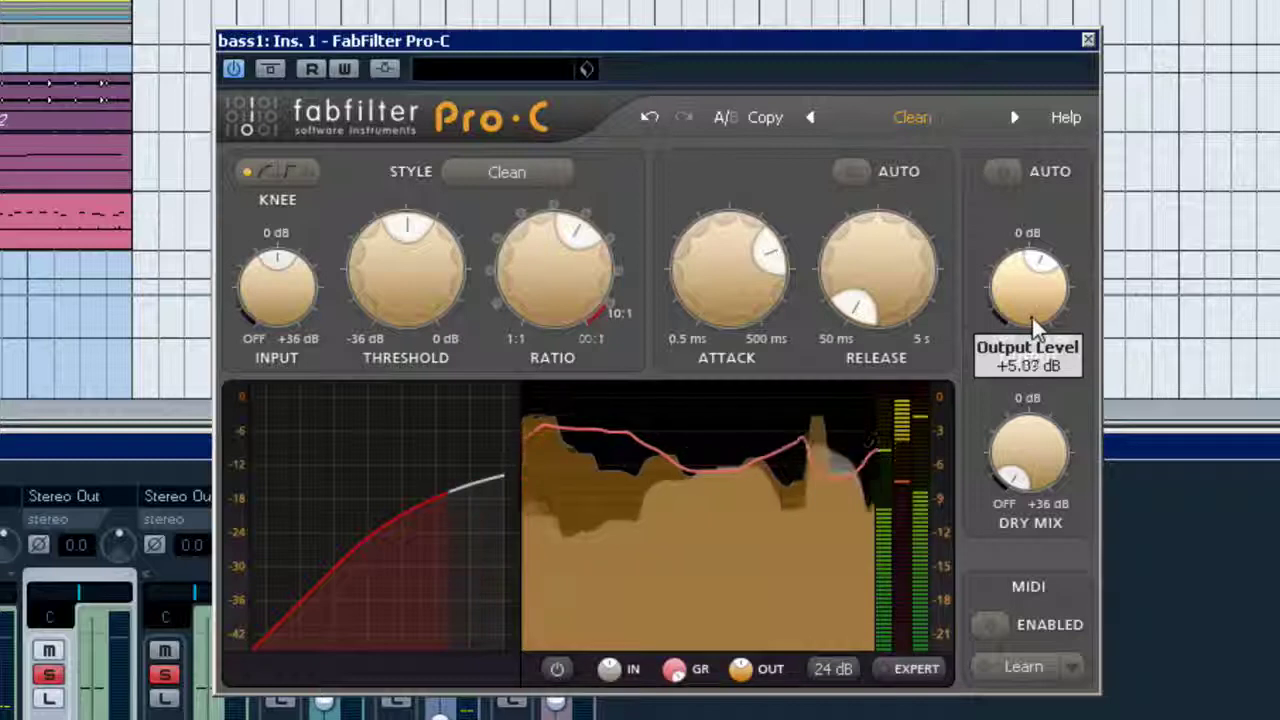
left_click(270, 68)
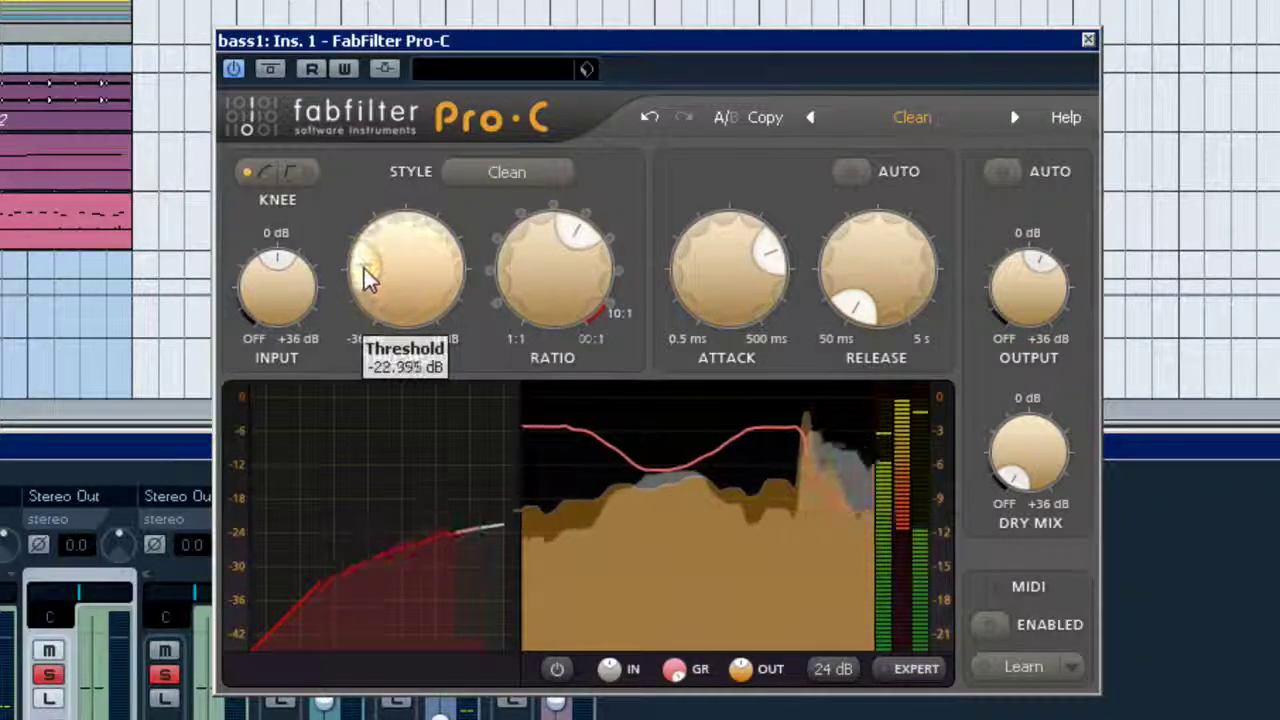
- Lower the threshold to about -27.7 dB, with a ratio above 4:1 and a slightly longer attack
scroll(364, 264, "down", 3)
left_click_drag(583, 264, 600, 240)
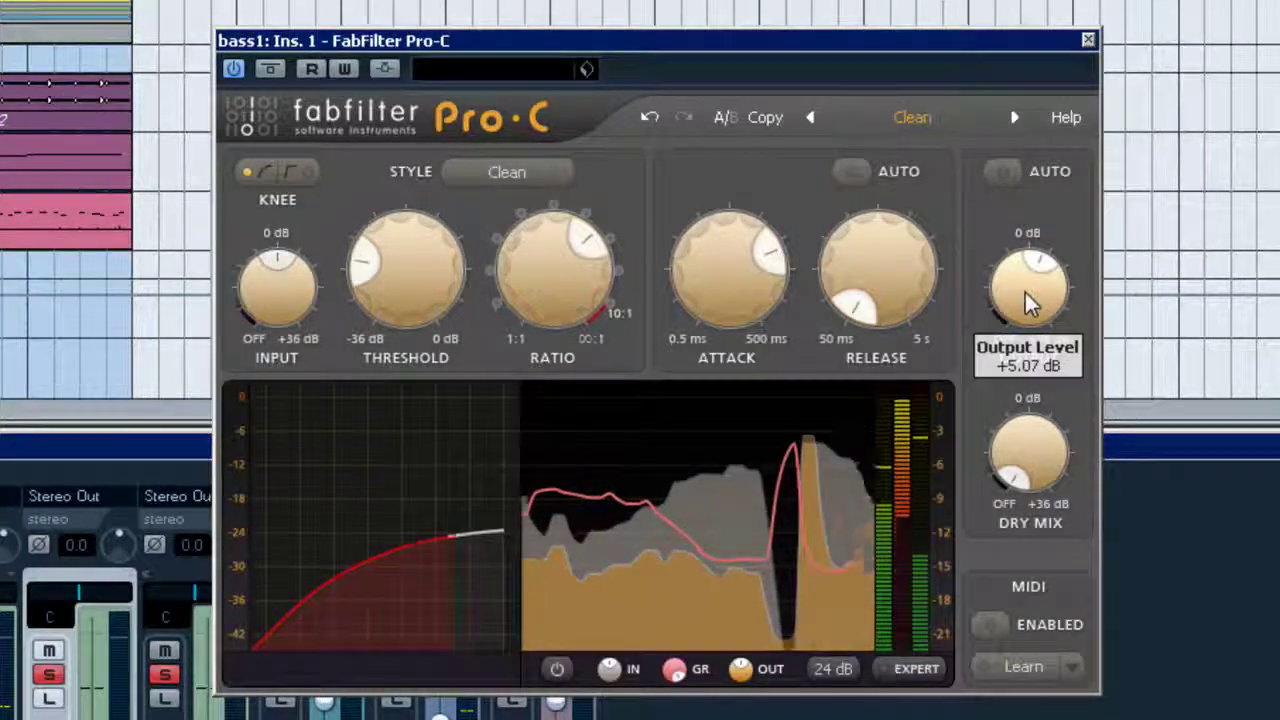
scroll(772, 262, "up", 2)
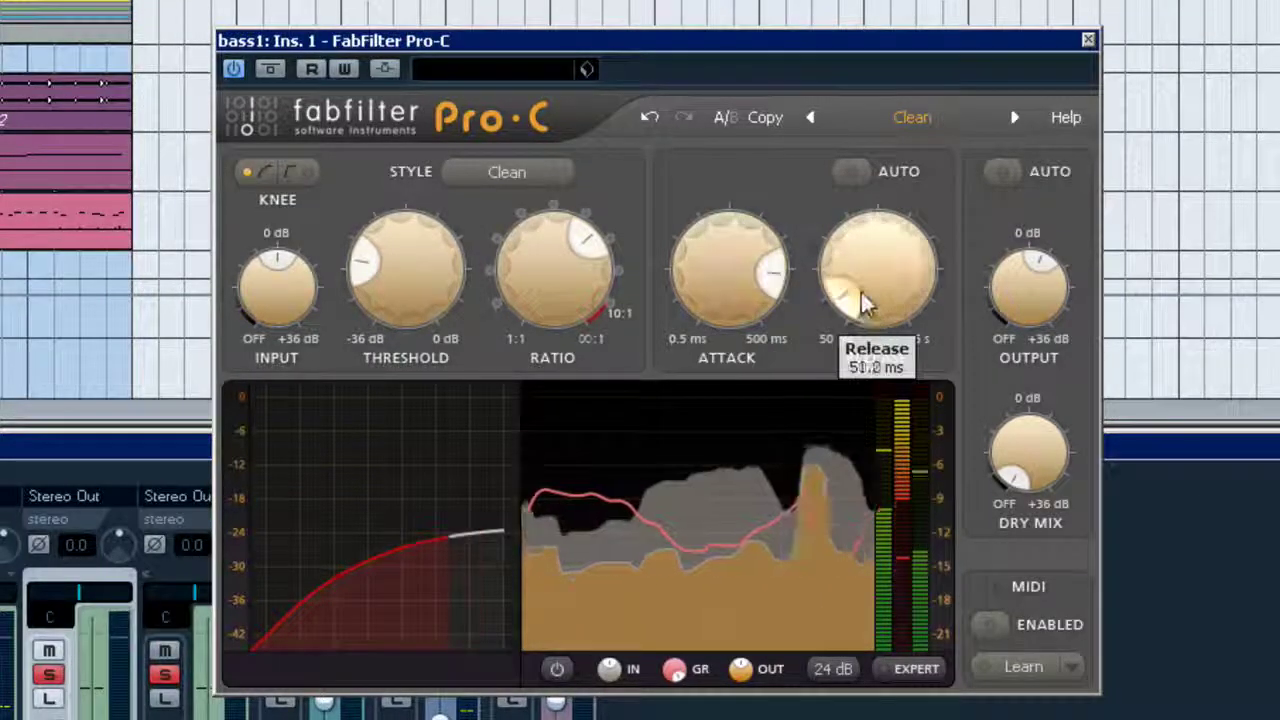
- Try longer release times up to about 304 ms and settle on one just above the 50 ms minimum
left_click_drag(861, 292, 858, 289)
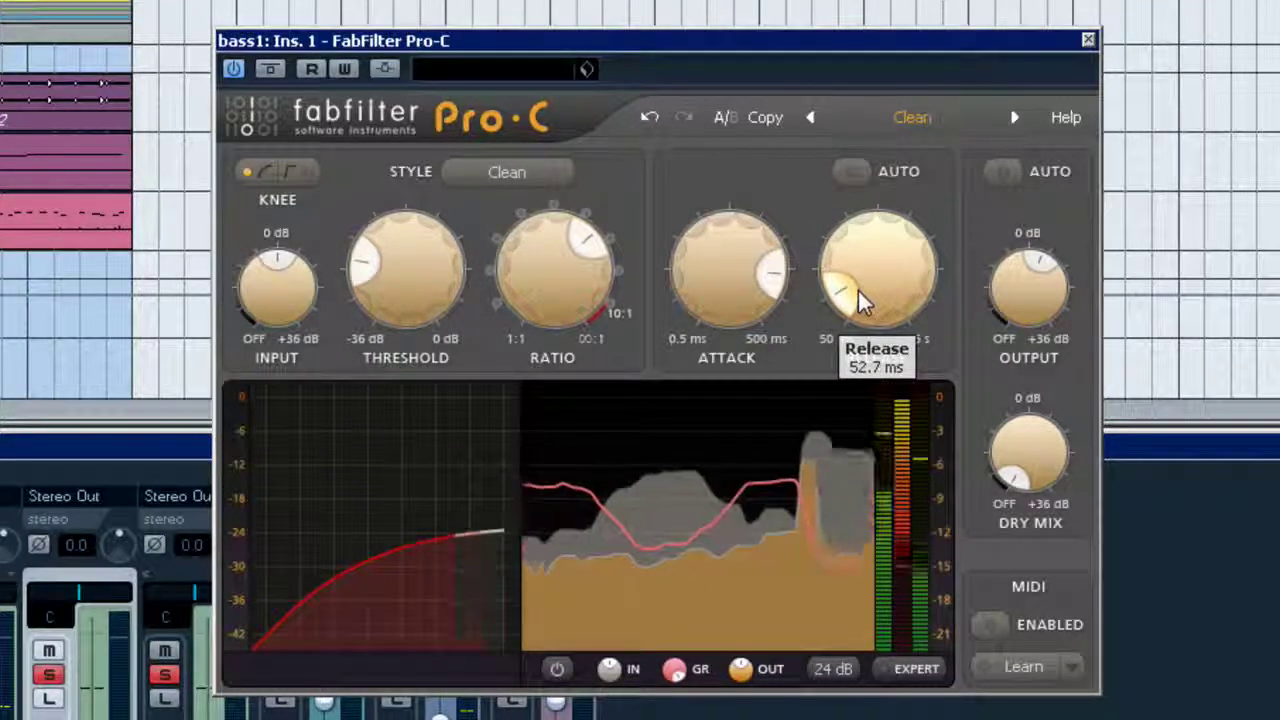
scroll(859, 292, "up", 5)
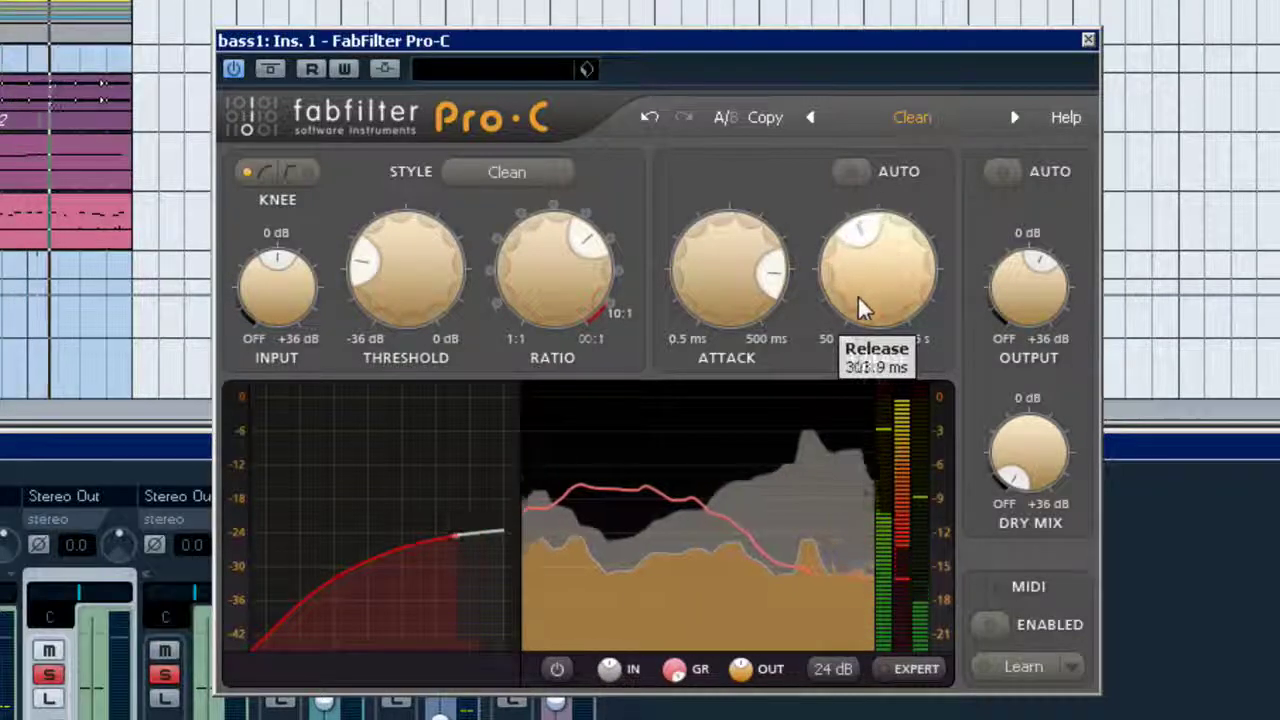
scroll(857, 300, "down", 6)
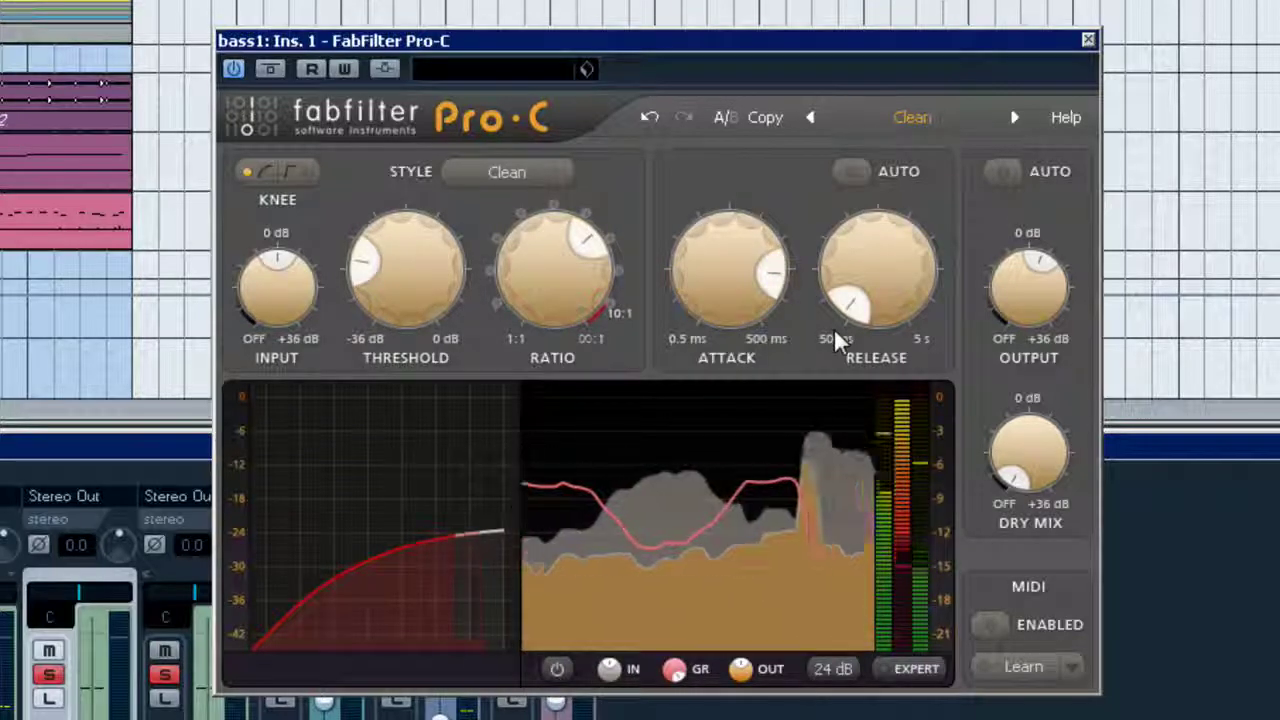
left_click_drag(871, 334, 925, 470)
left_click_drag(883, 298, 811, 357)
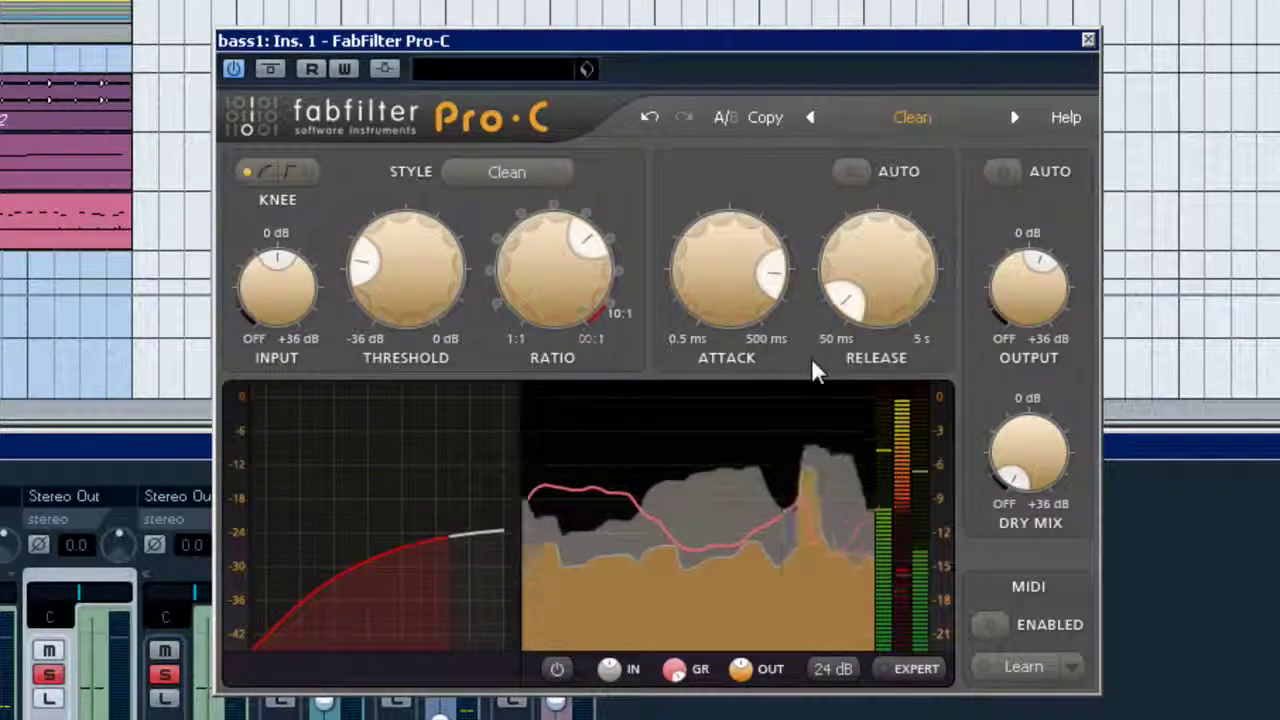
- Raise the output level beyond +5.07 dB, checking it against bypass, and solo the drum track alongside bass1
mouse_move(998, 282)
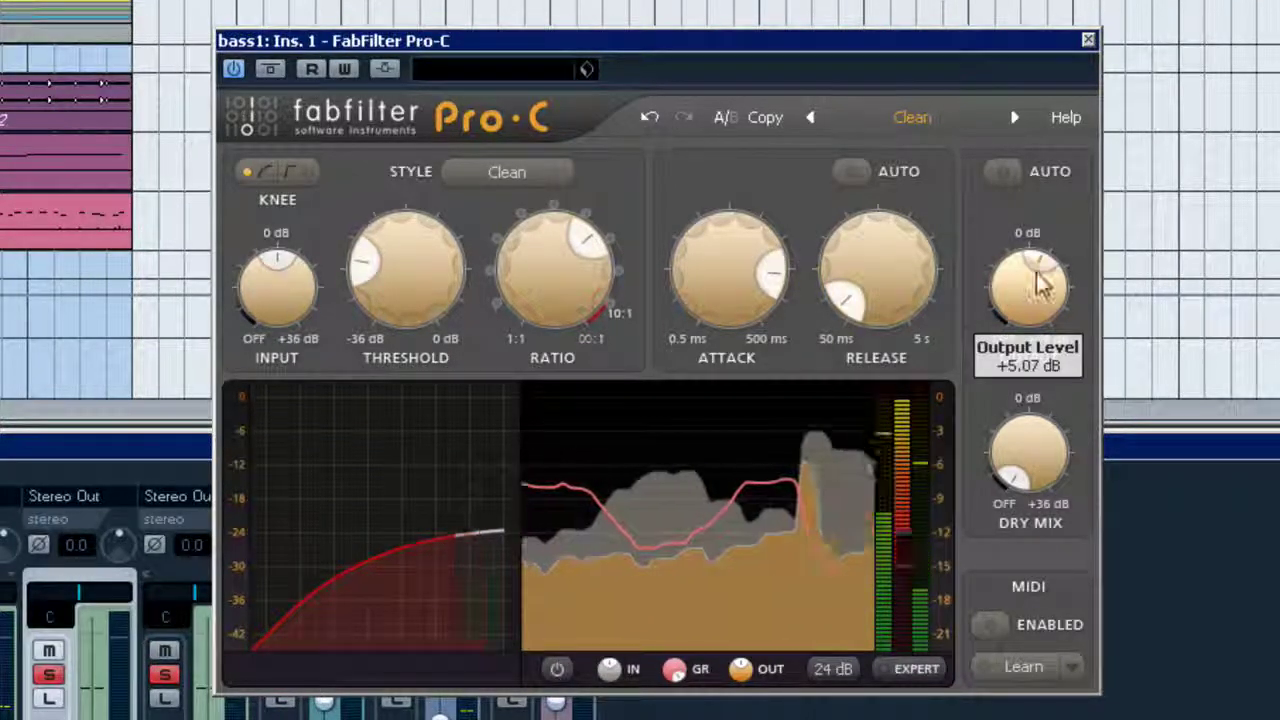
left_click_drag(997, 334, 1013, 284)
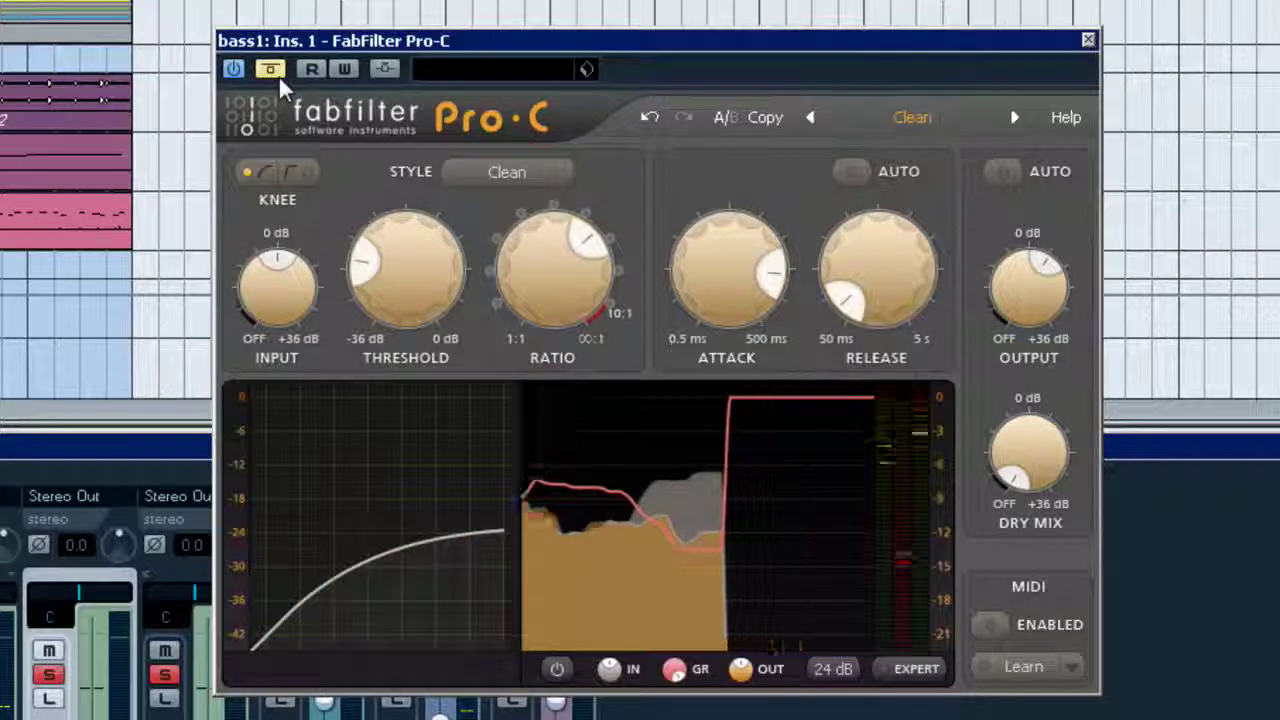
left_click_drag(1025, 312, 1025, 299)
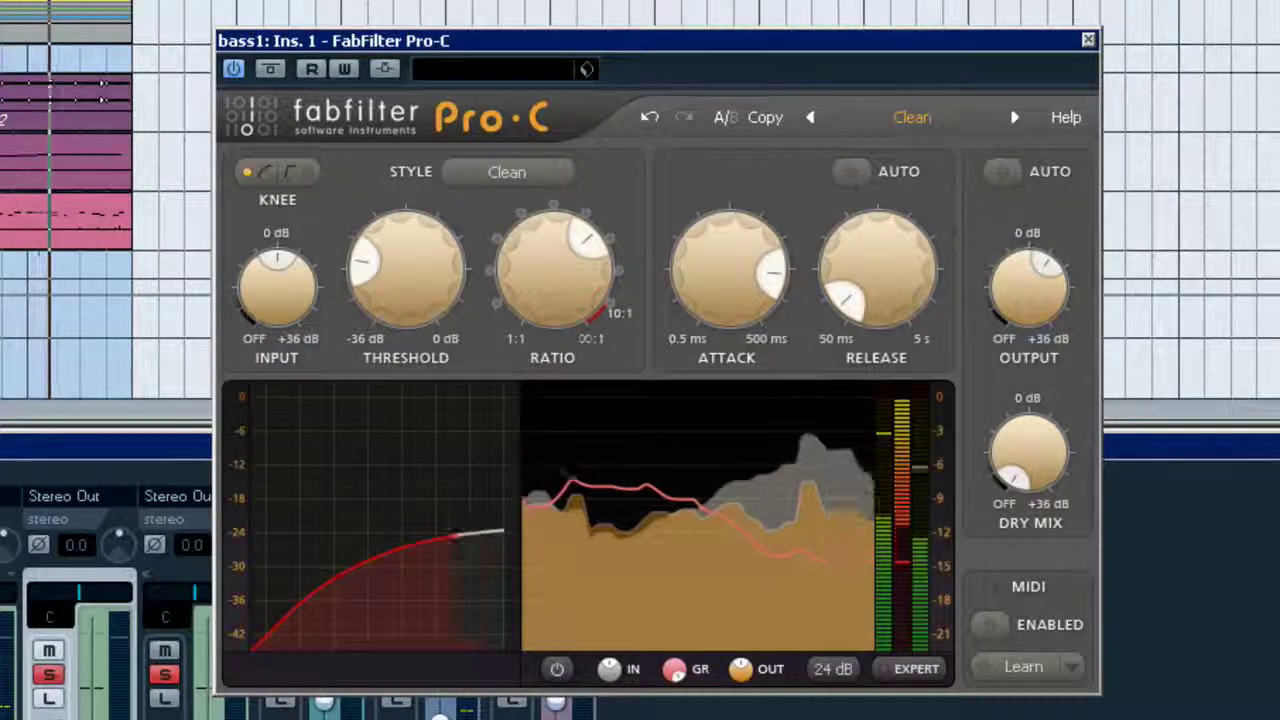
left_click(2, 105)
key("s")
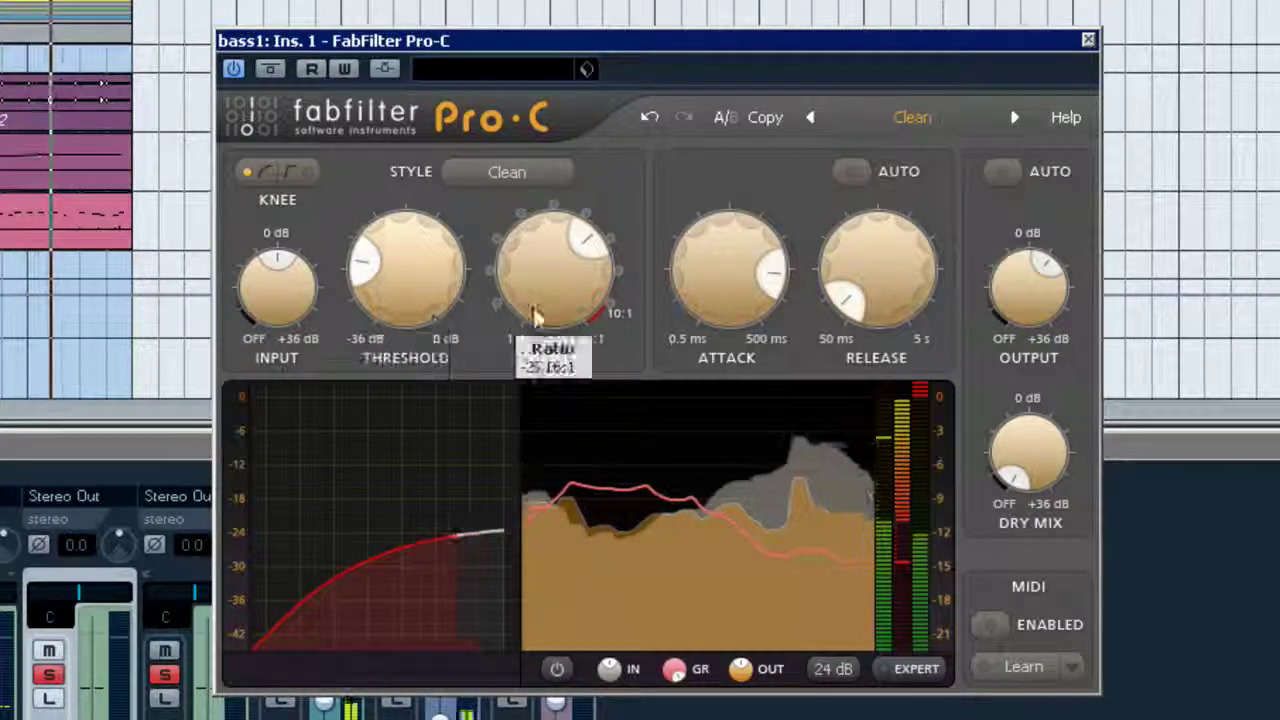
- Try much faster attacks down to the 0.5 ms minimum and bring the attack back up to about 205 ms
left_click_drag(744, 270, 746, 416)
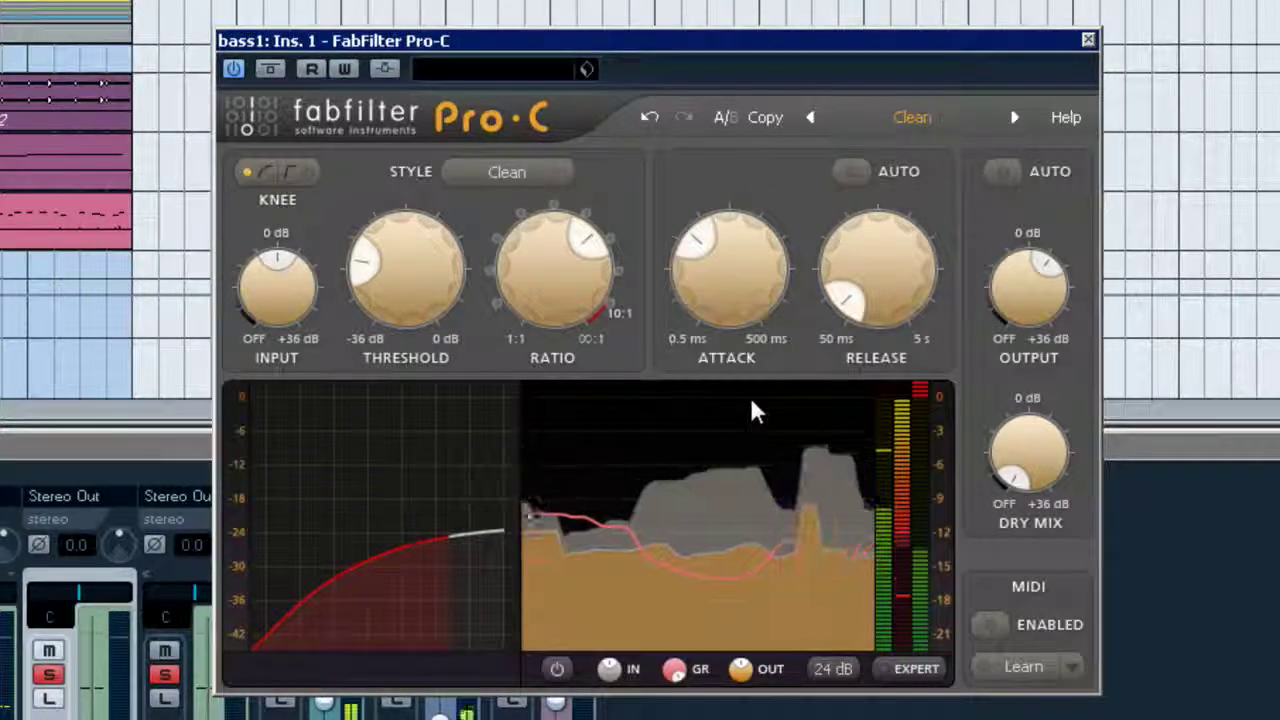
left_click_drag(722, 334, 735, 411)
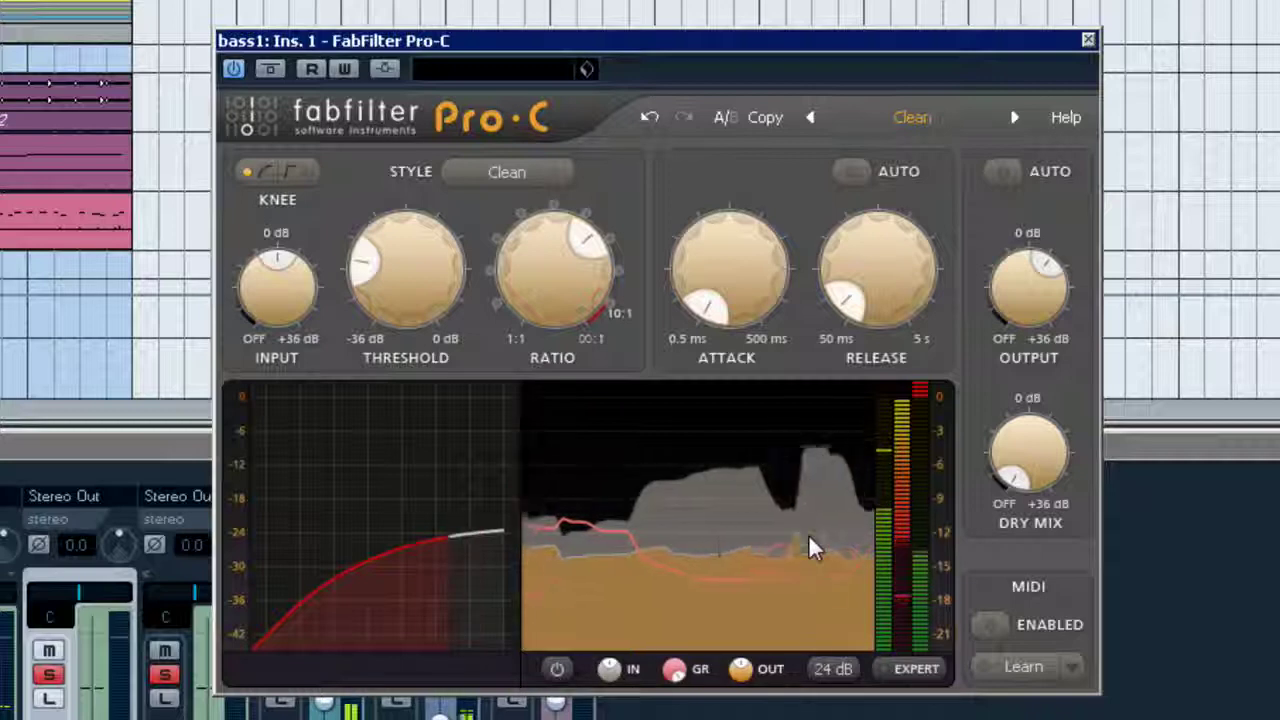
left_click_drag(733, 284, 824, 252)
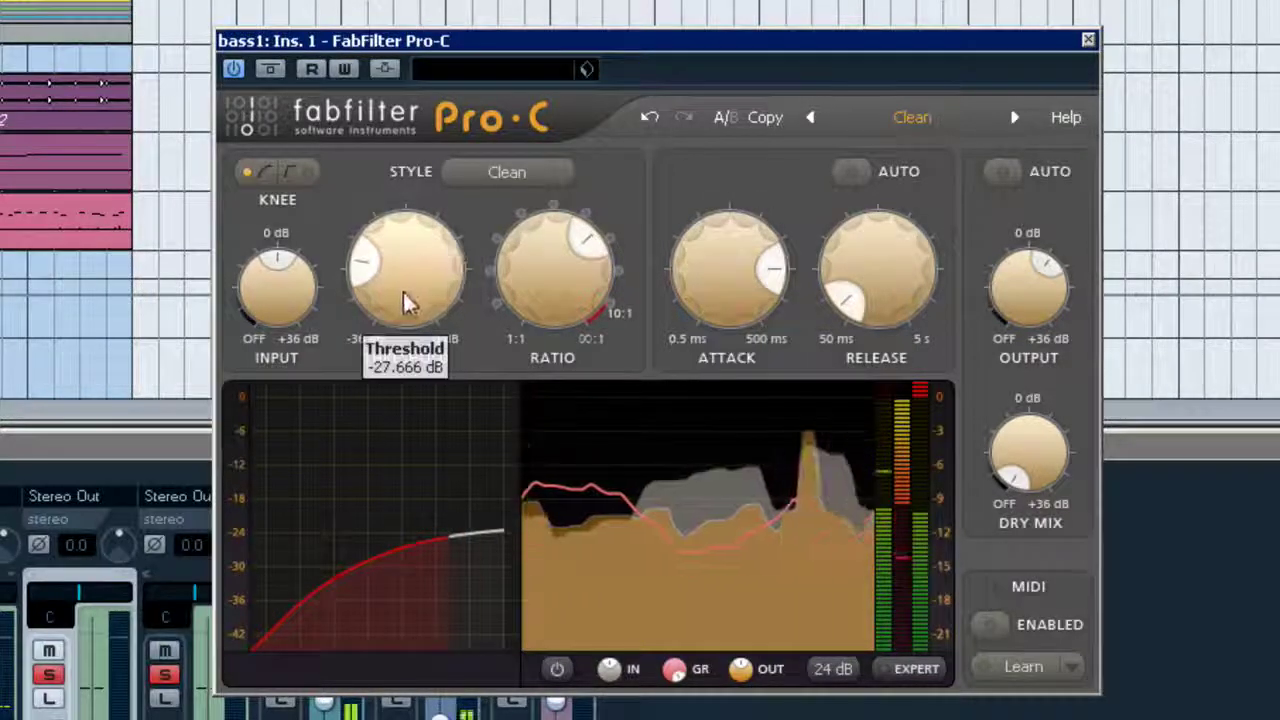
- Raise the threshold a few decibels above -27.7 dB to ease the compression
mouse_move(540, 282)
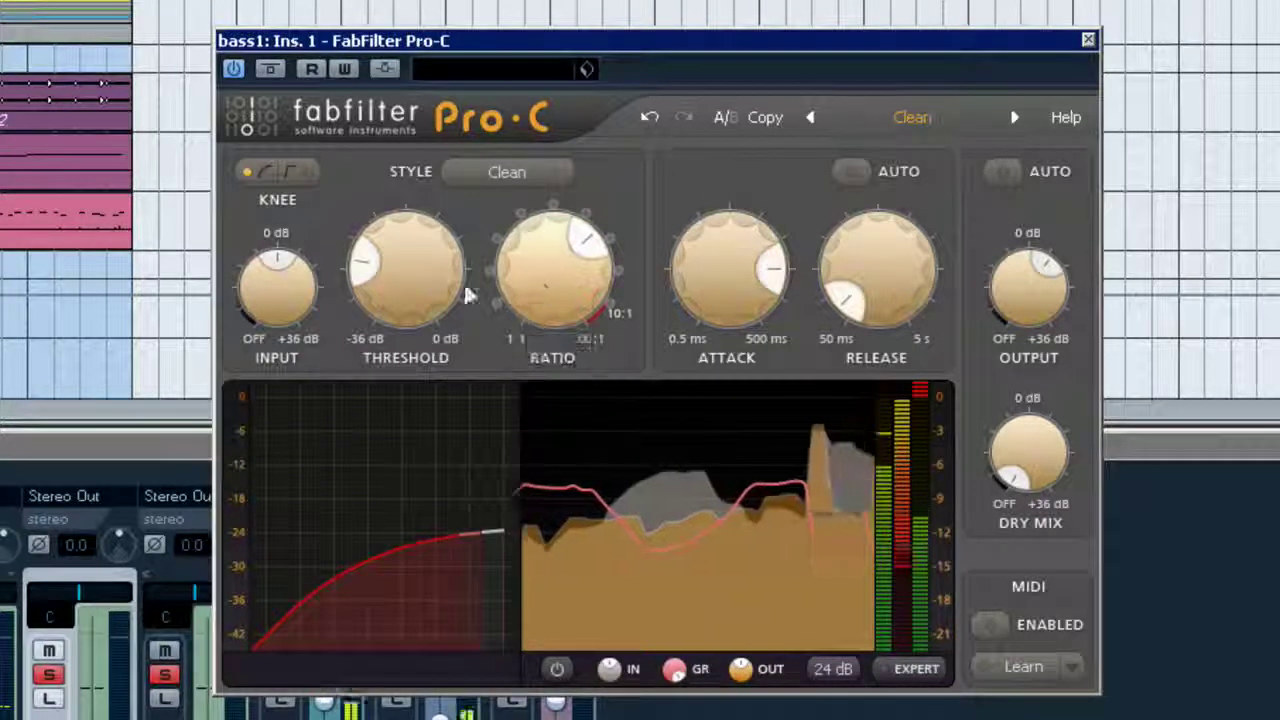
mouse_move(394, 310)
left_click_drag(394, 298, 401, 264)
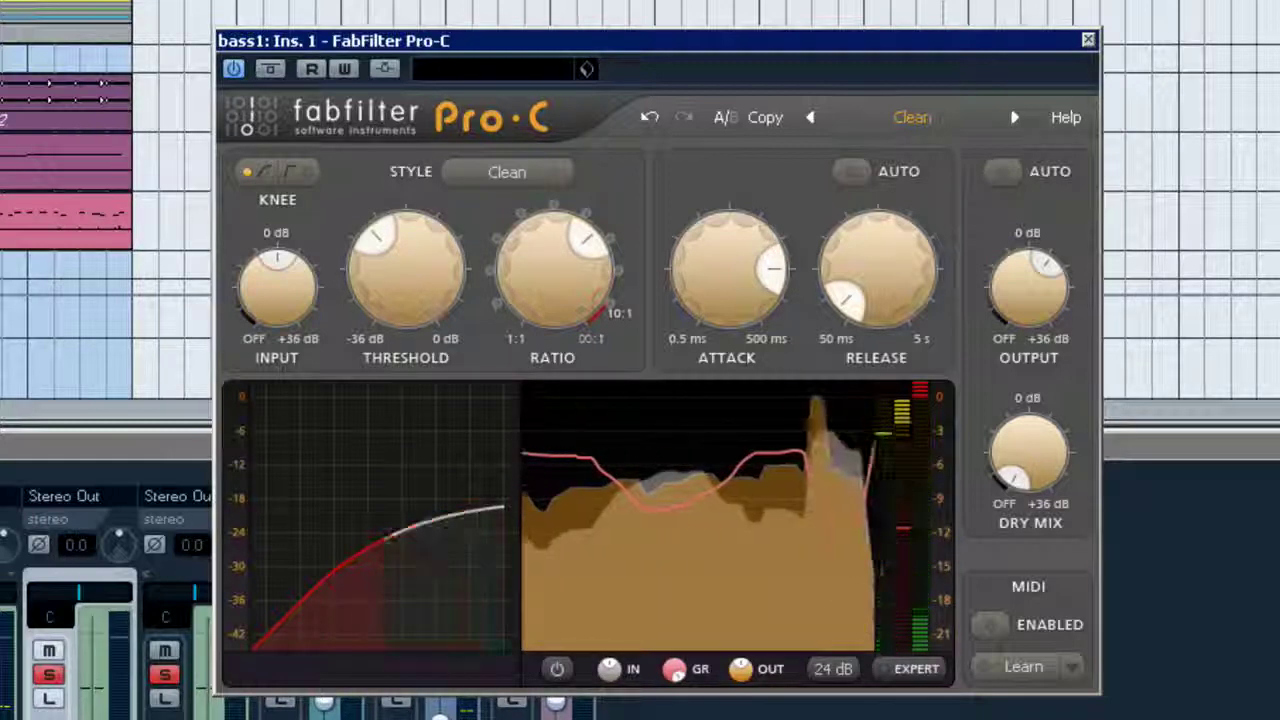
mouse_move(1030, 443)
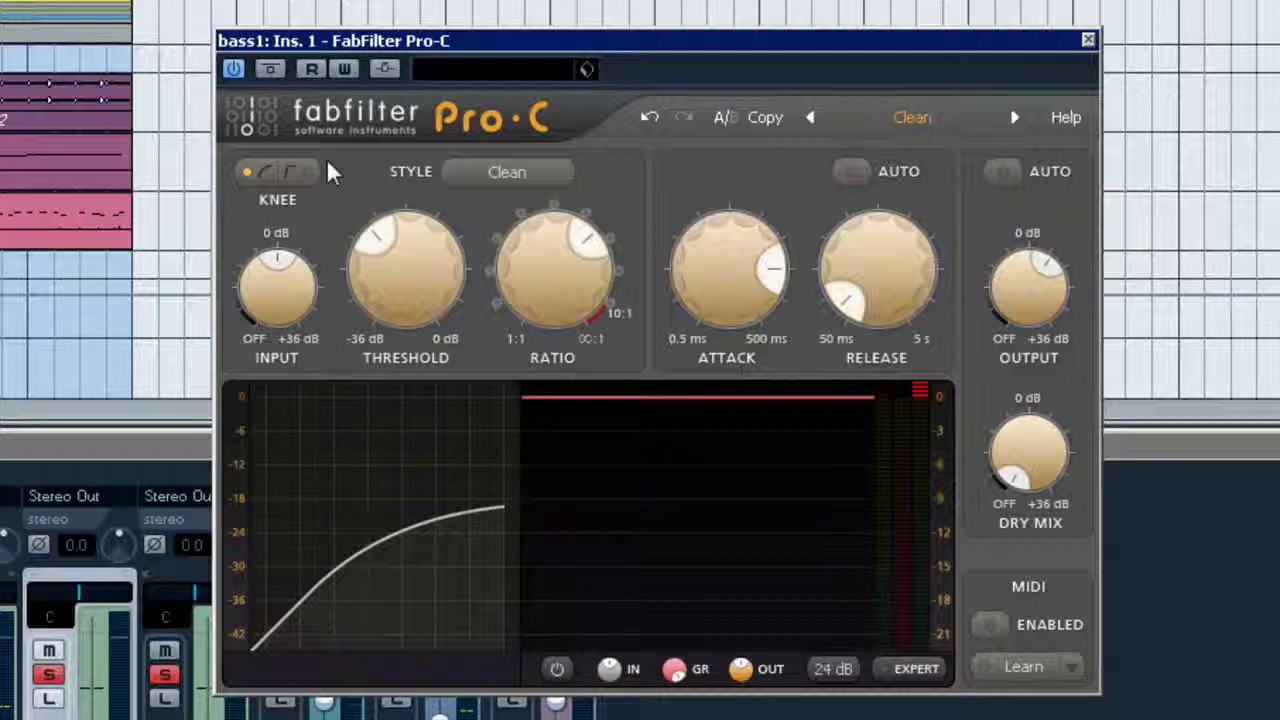
- Restart playback and compare the bass with the compressor bypassed and active
key("space")
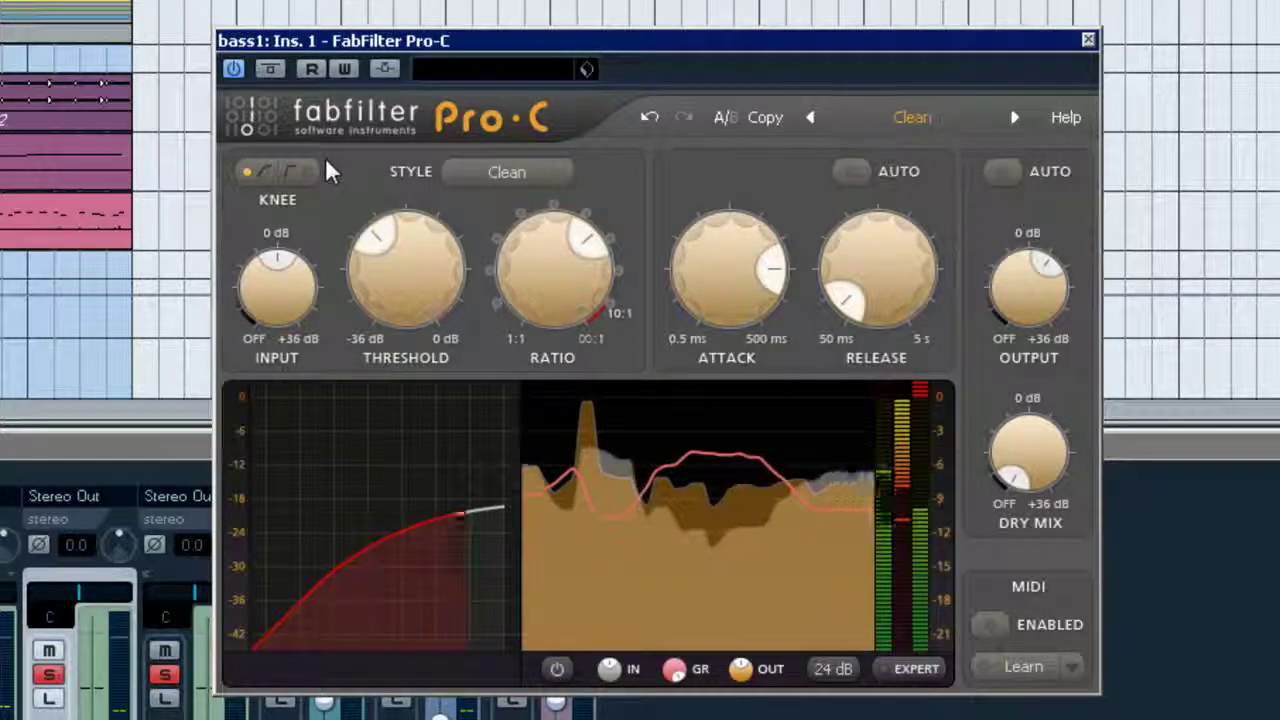
left_click(270, 70)
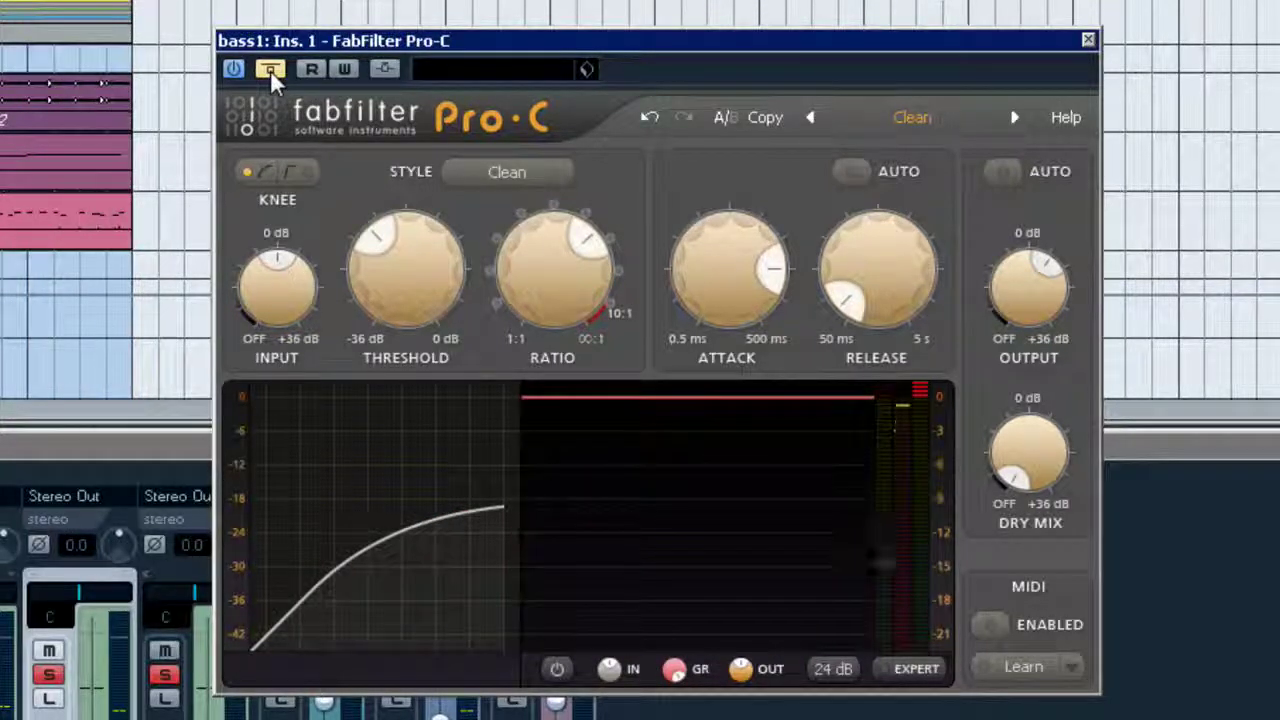
left_click(270, 70)
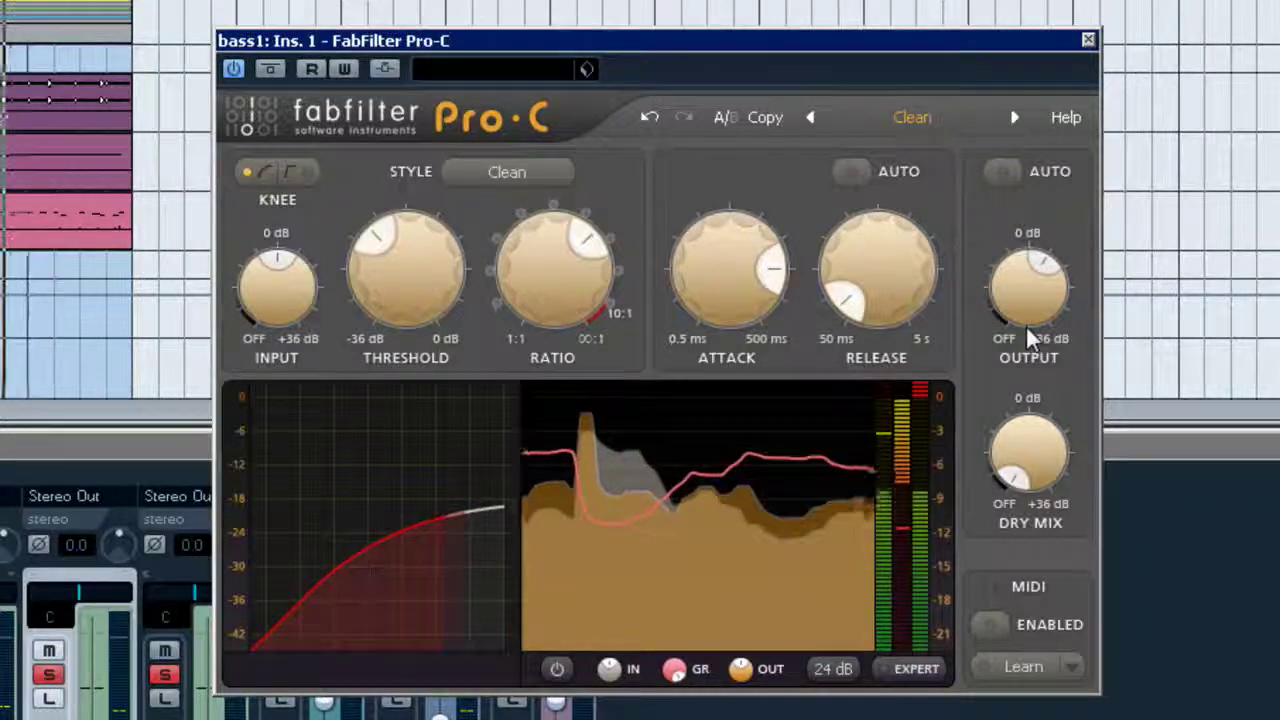
- Switch the compressor to the hardest knee and shorten the release to 50 ms
left_click(300, 177)
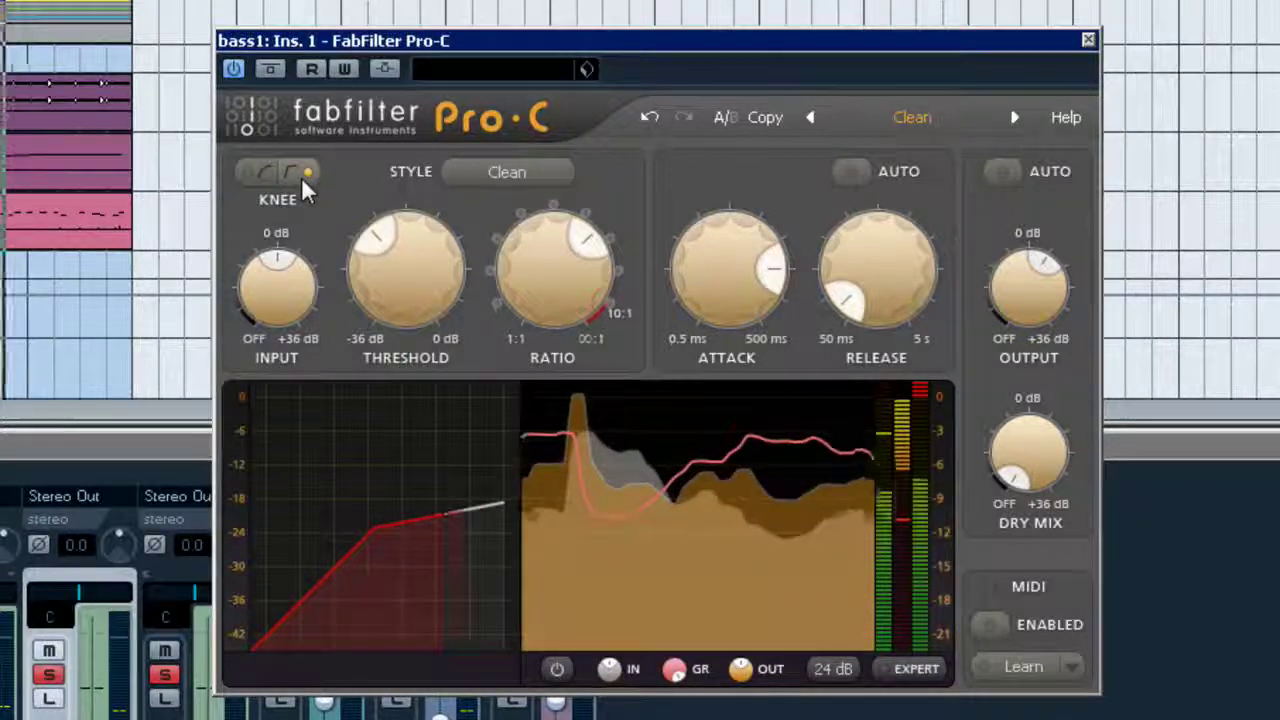
mouse_move(713, 270)
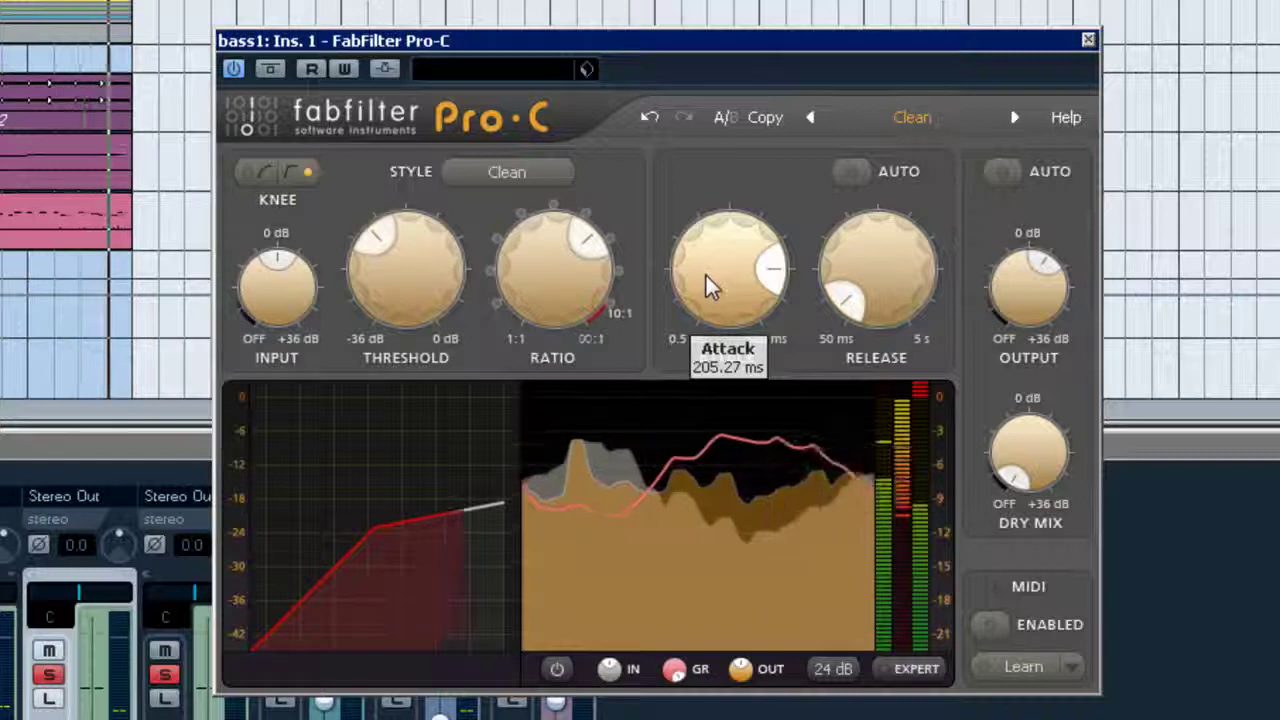
left_click_drag(850, 285, 857, 312)
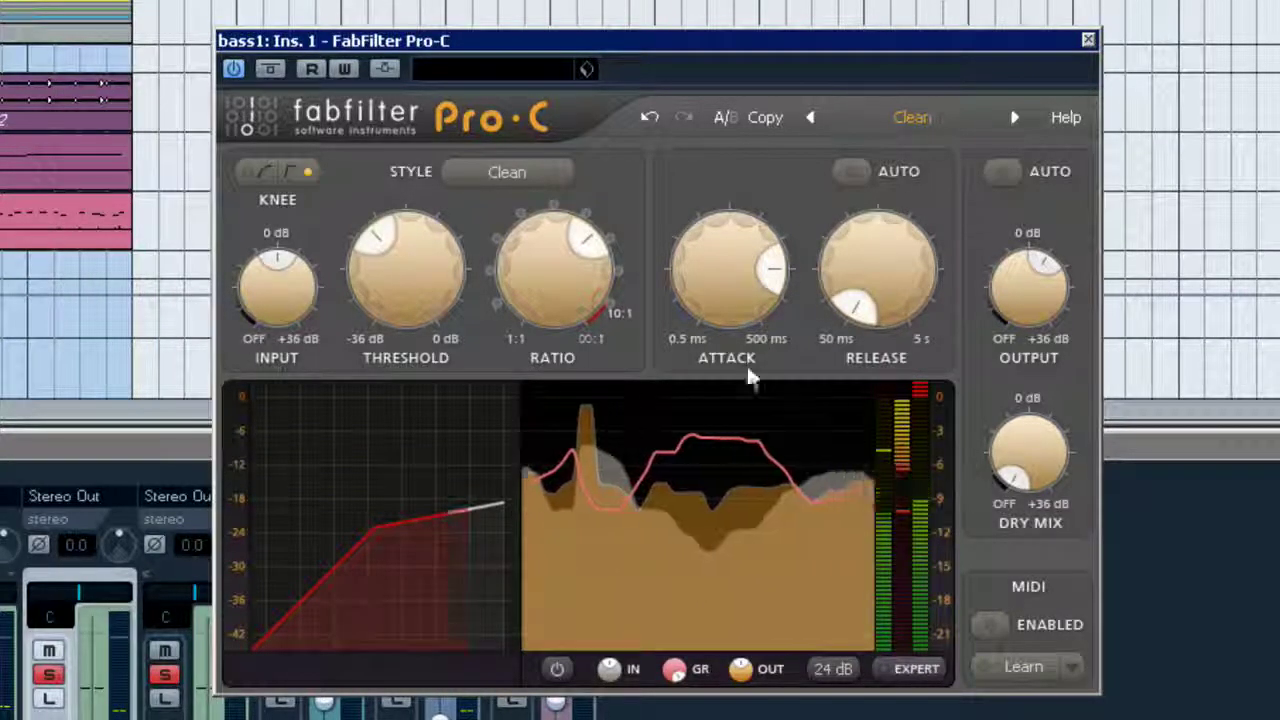
- Try a lower ratio of about 3.3:1 and settle on 4.00:1
left_click_drag(565, 286, 583, 380)
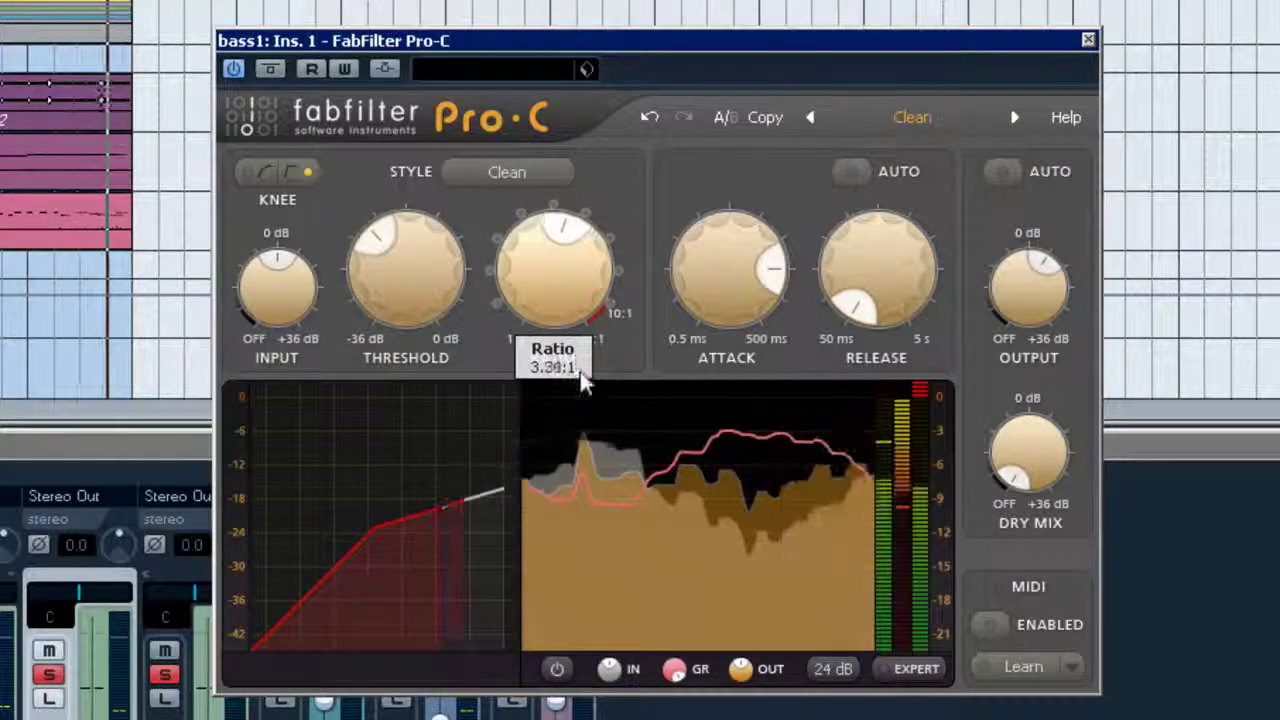
left_click_drag(553, 310, 550, 280)
mouse_move(548, 277)
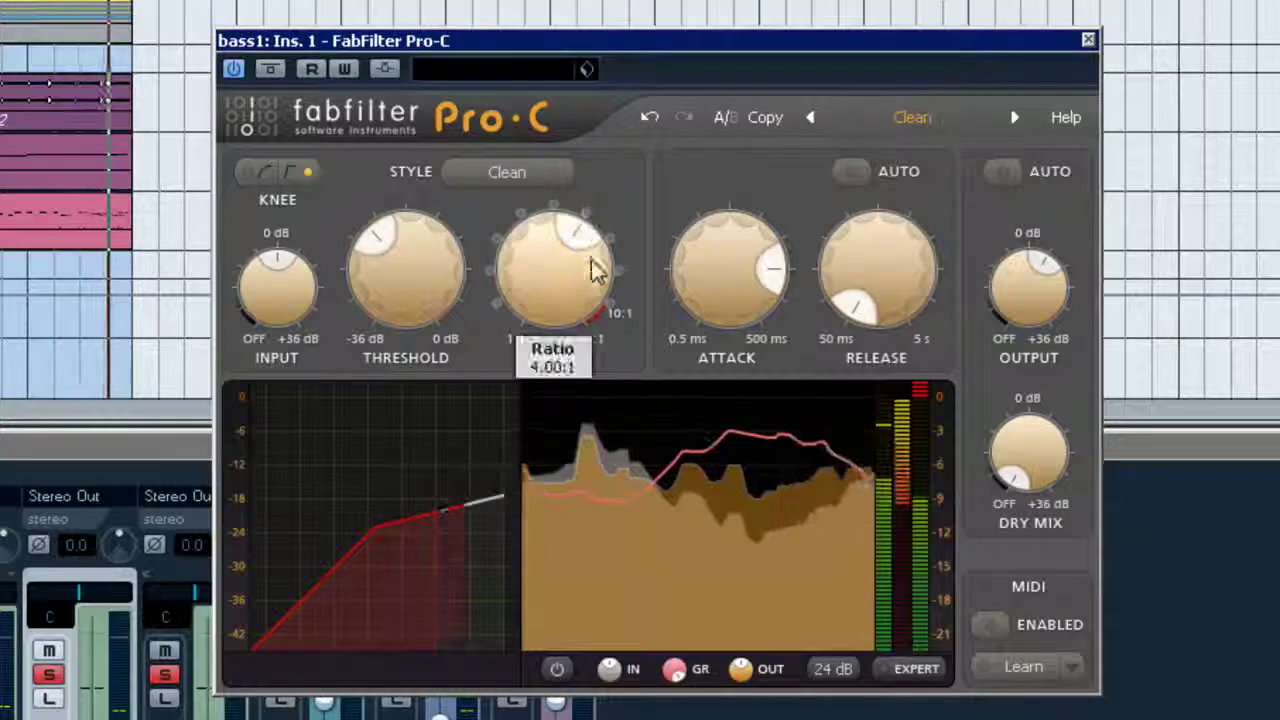
- Try the longest release of 5 s and return it to 50 ms
mouse_move(852, 301)
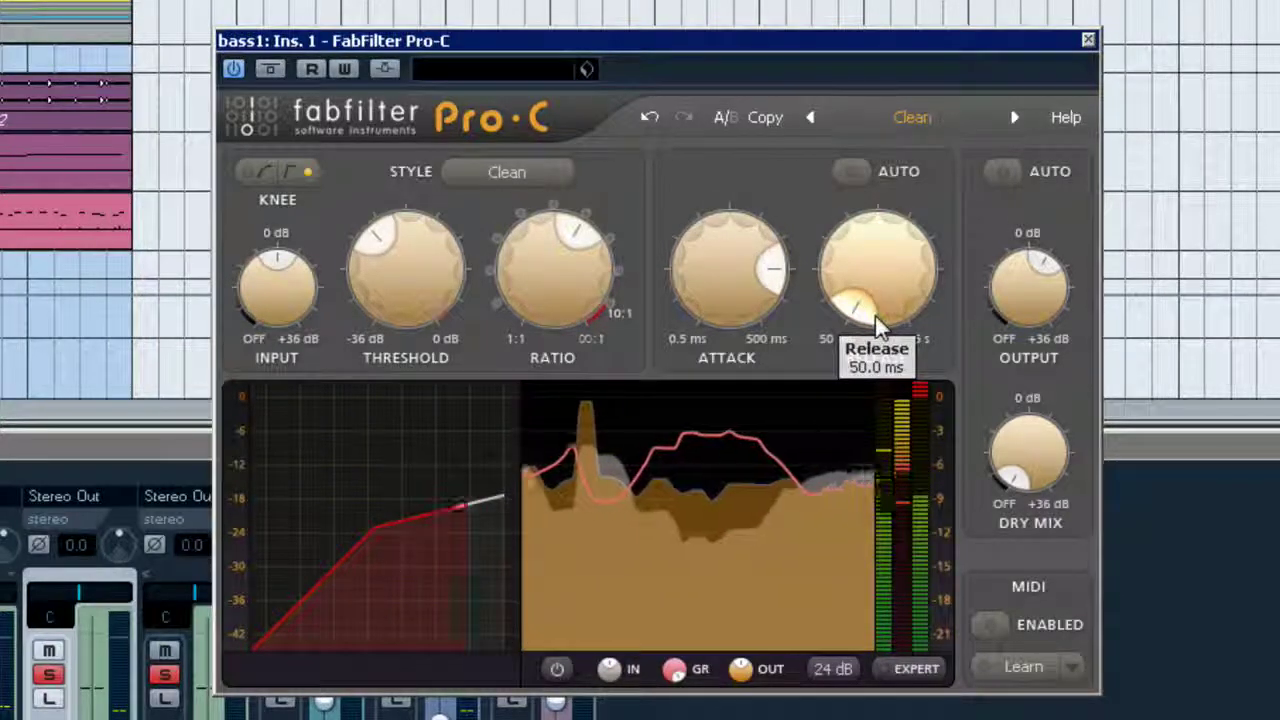
left_click_drag(875, 316, 949, 383)
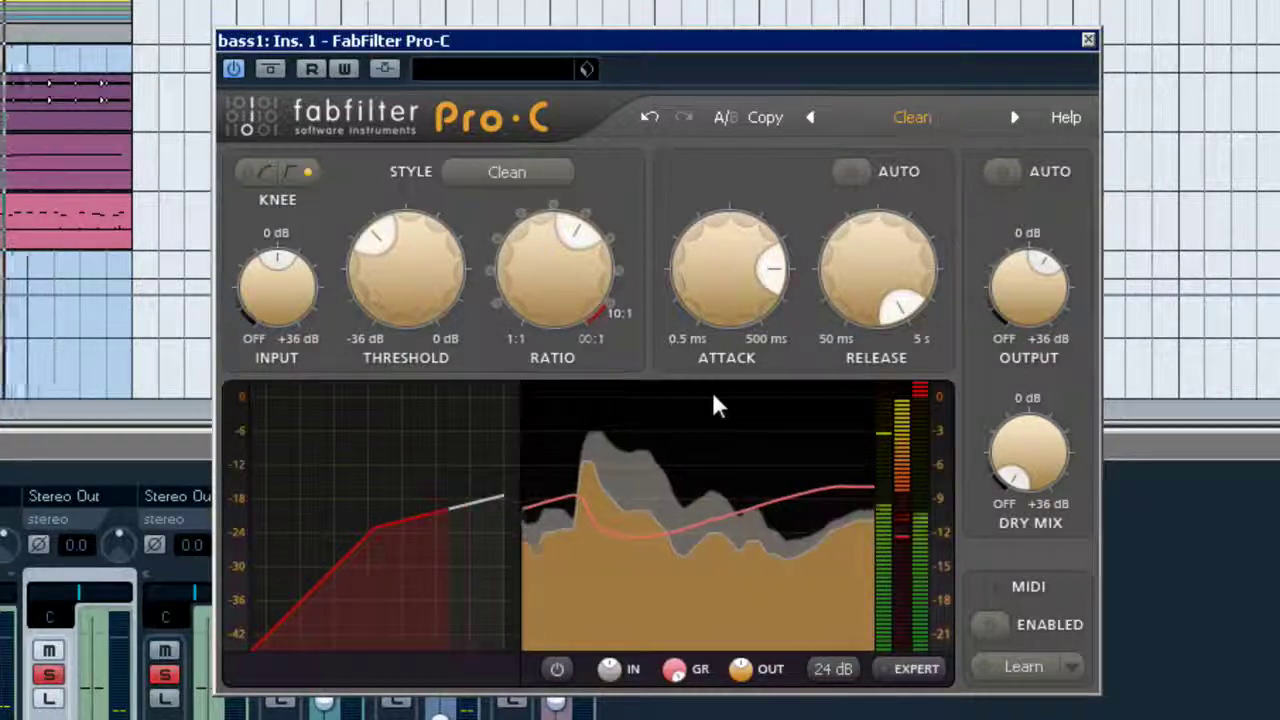
mouse_move(862, 305)
left_click_drag(862, 305, 830, 620)
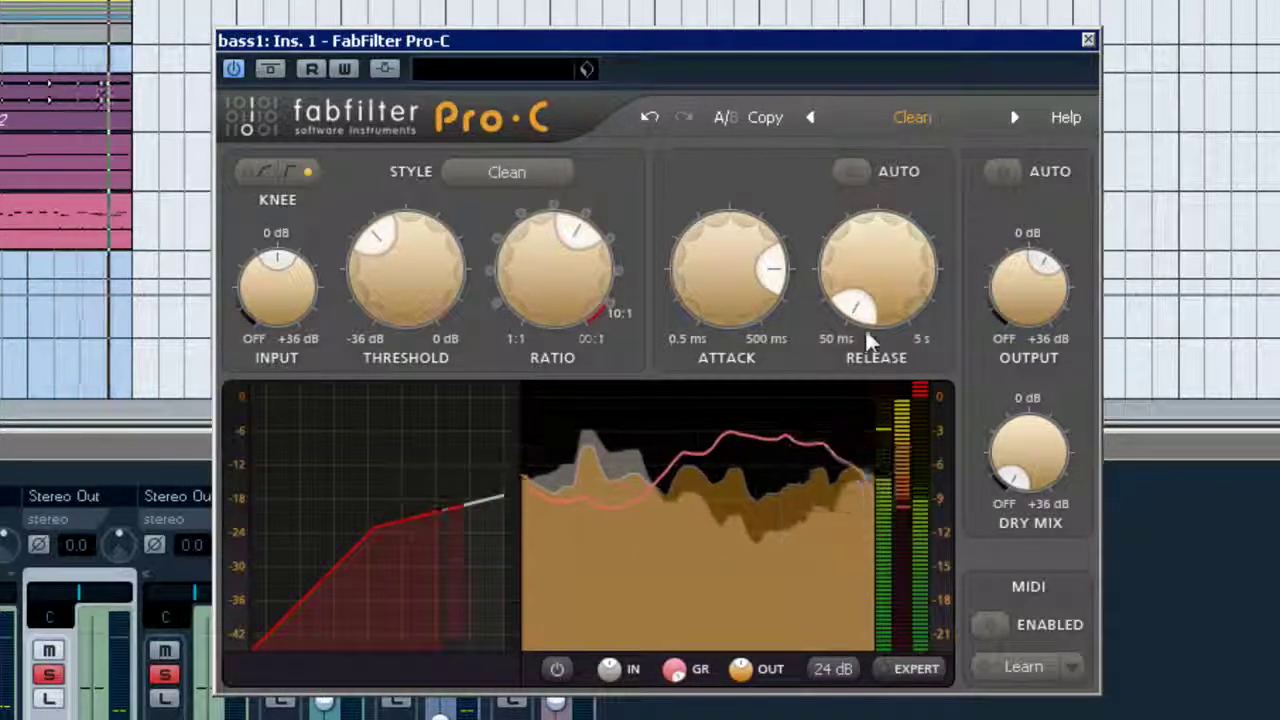
- Lengthen the attack slightly beyond 205 ms and lower the threshold to about -24 dB
mouse_move(728, 290)
left_mouse_down()
mouse_move(700, 314)
mouse_move(723, 490)
mouse_move(705, 295)
mouse_move(724, 292)
left_mouse_up()
left_click_drag(728, 335, 736, 309)
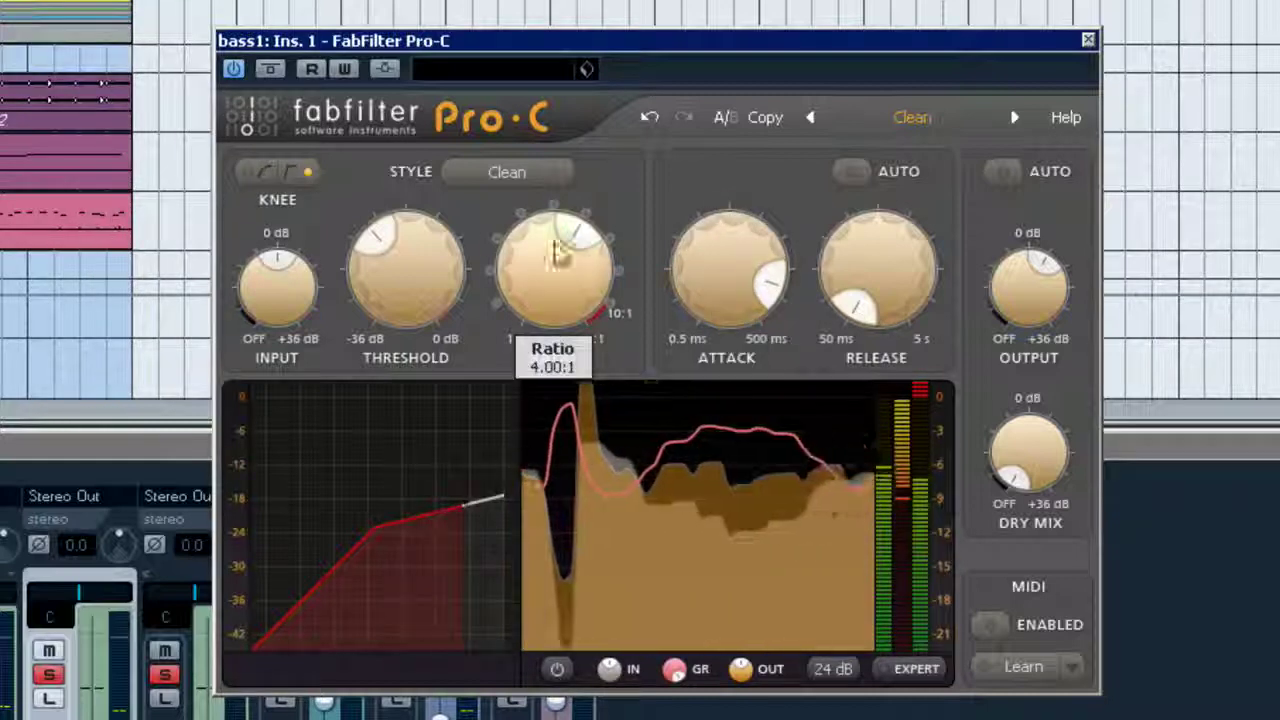
mouse_move(397, 306)
left_mouse_down()
mouse_move(372, 220)
mouse_move(413, 300)
mouse_move(408, 288)
left_mouse_up()
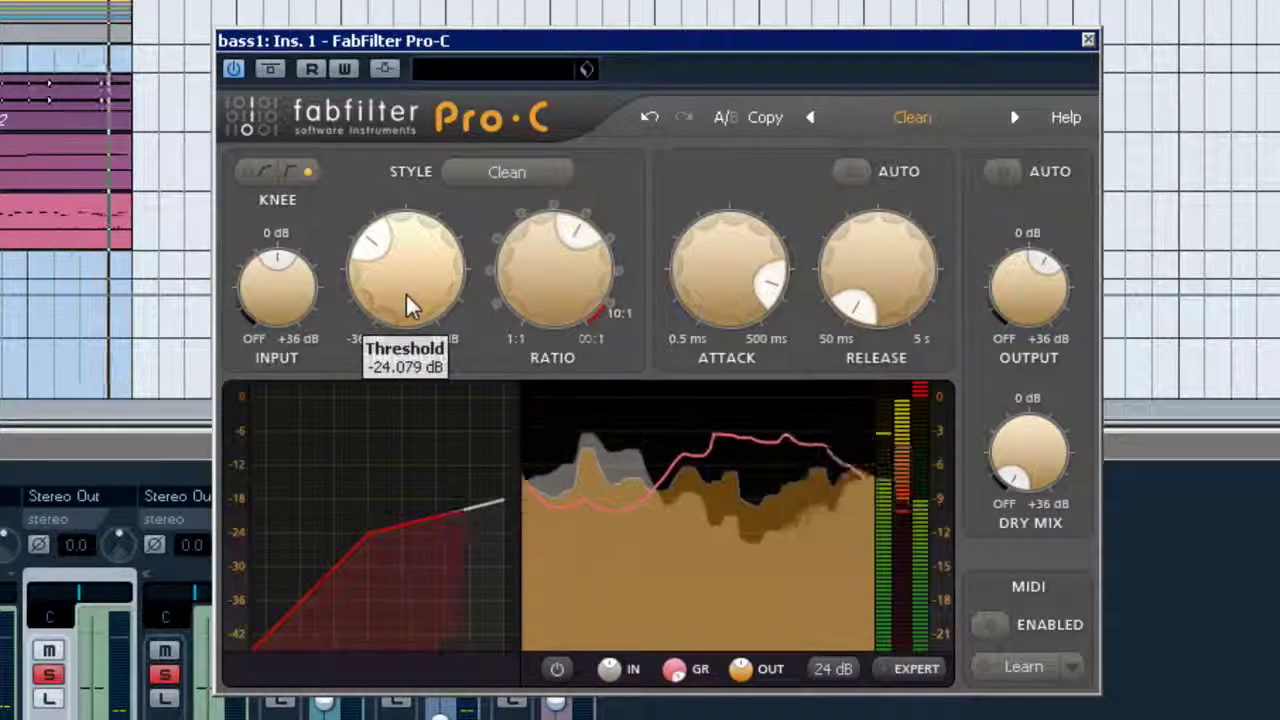
- Change the compression style from Clean to Classic
left_click(503, 172)
left_click(490, 228)
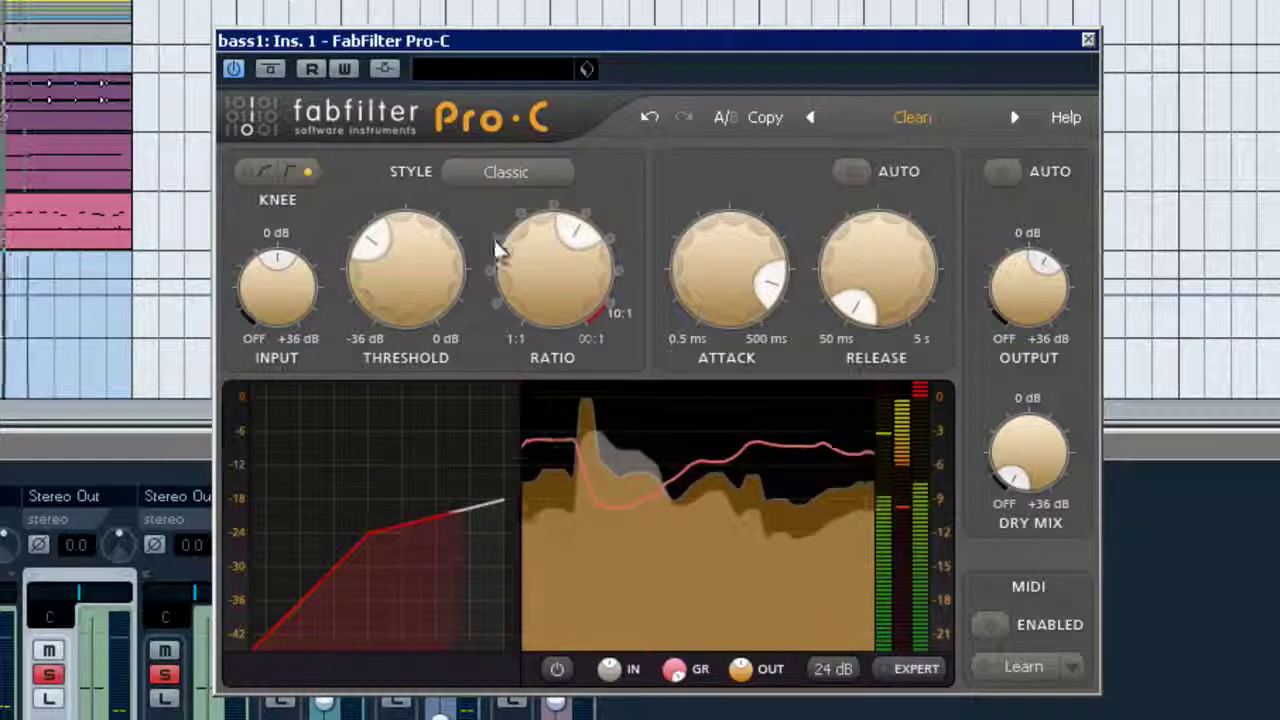
- Shorten the attack slightly and raise the ratio to about 5.93:1
mouse_move(700, 281)
left_click_drag(700, 283, 706, 312)
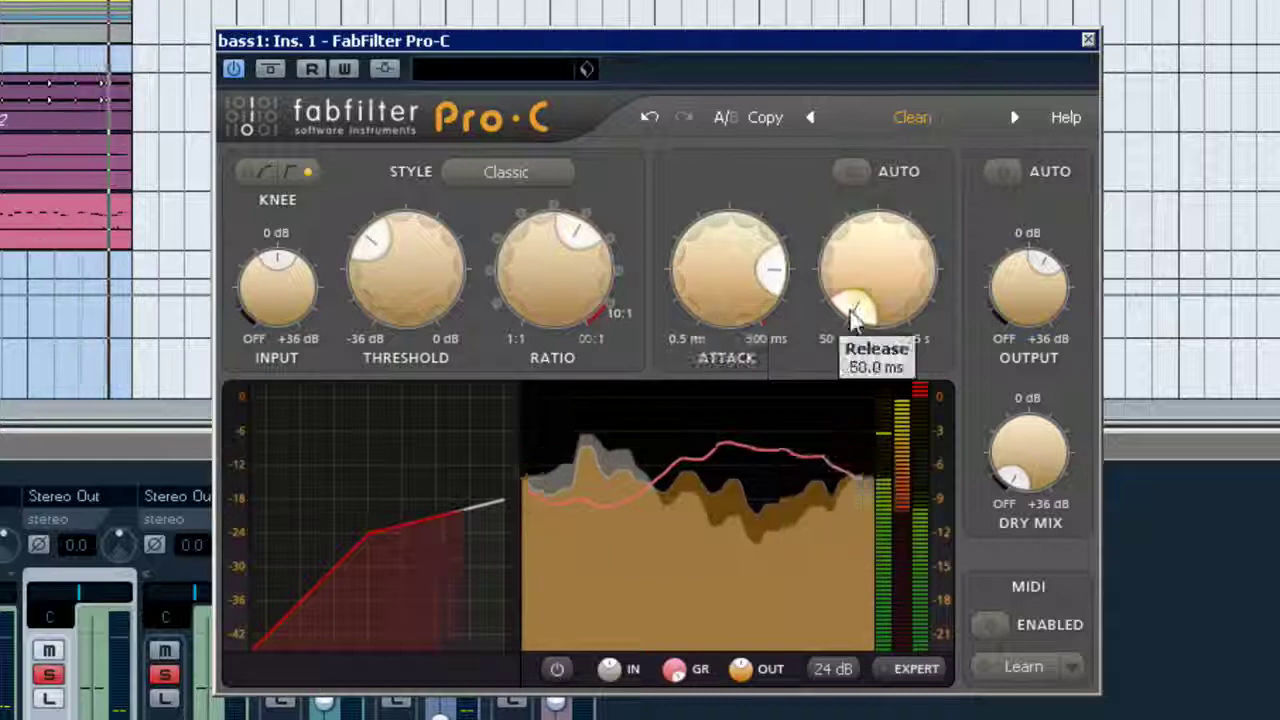
left_click_drag(530, 291, 540, 234)
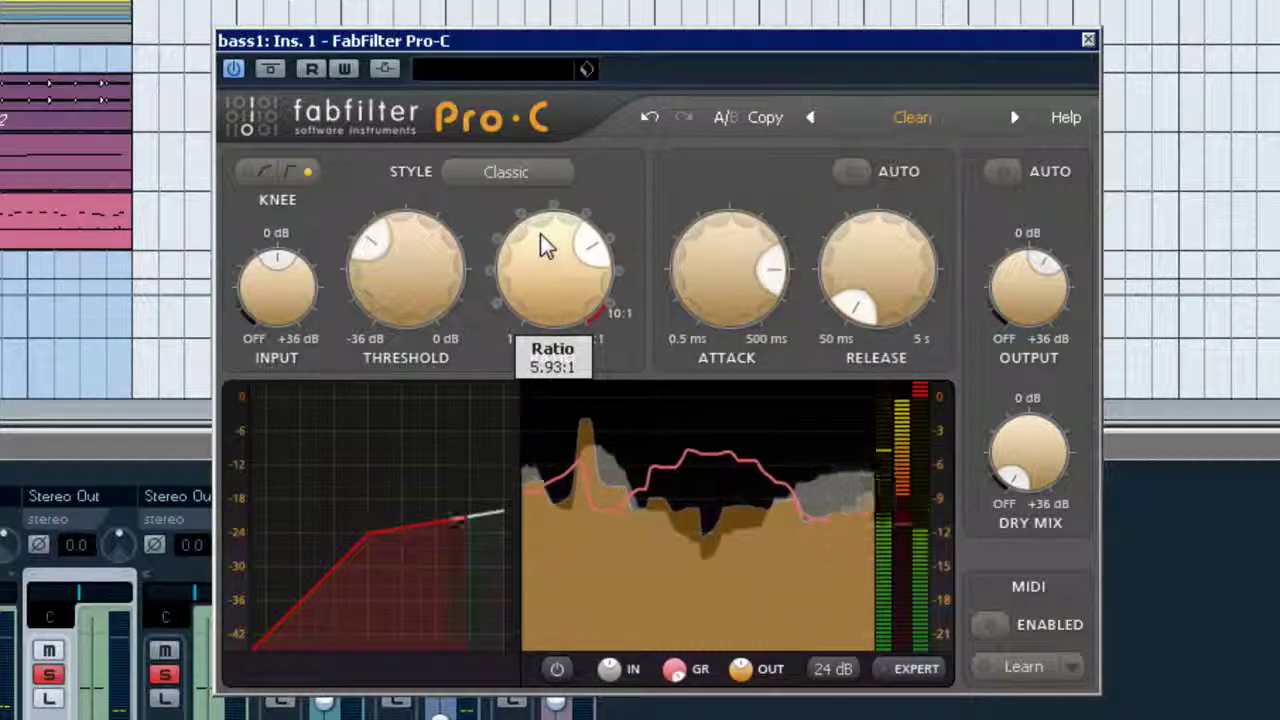
- Try a threshold of about -8.2 dB and bring it back down to about -25 dB
left_click_drag(404, 300, 403, 265)
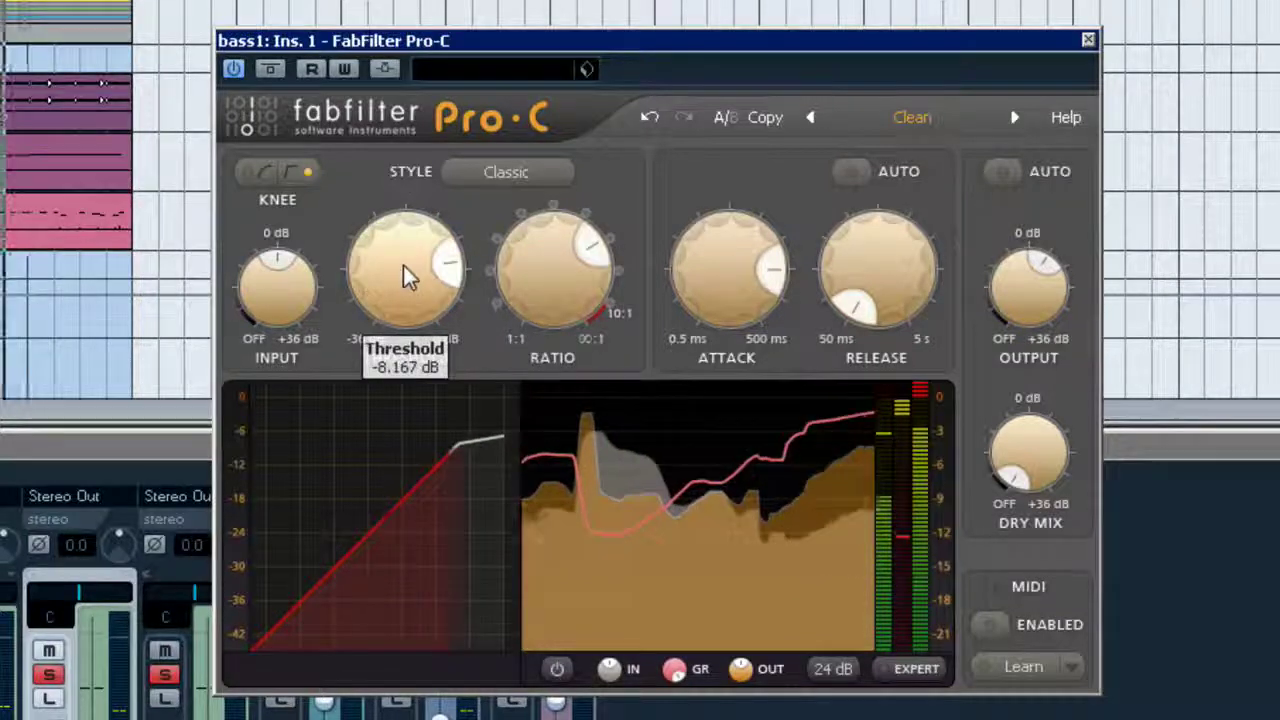
left_click_drag(407, 343, 405, 285)
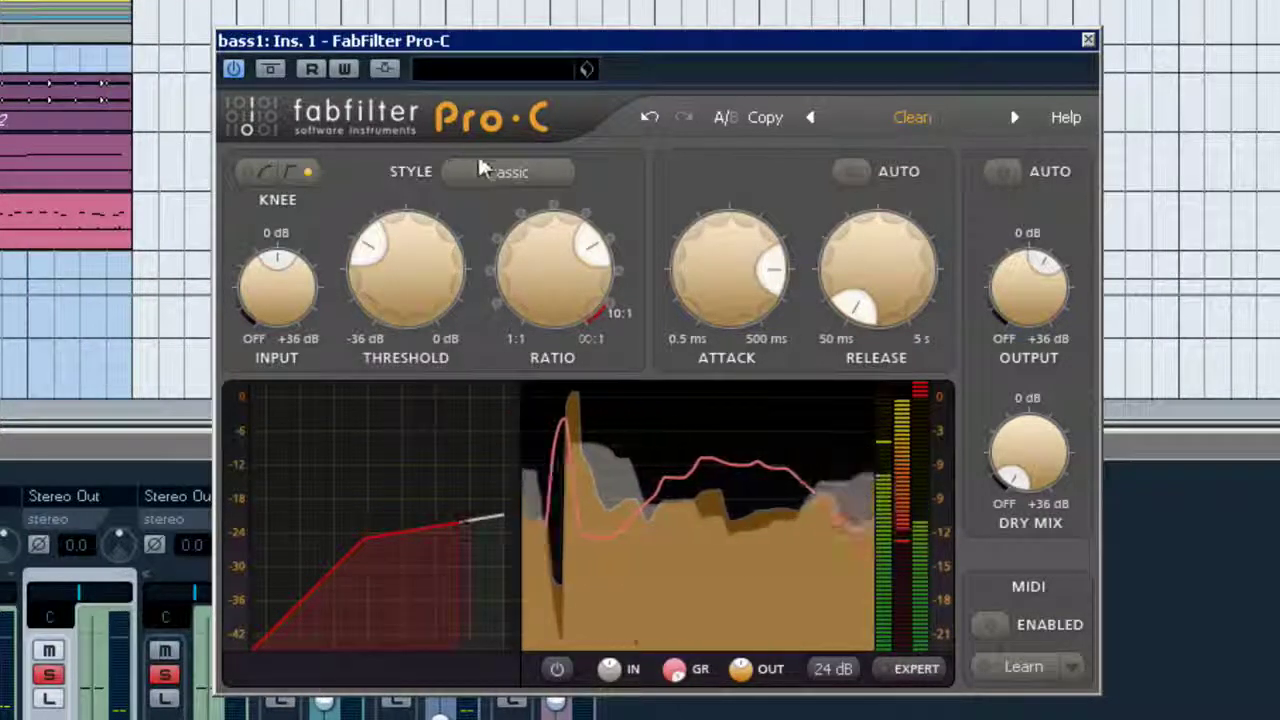
- Try the Opto compression style and set the style to Clean
left_click(500, 172)
left_click(485, 252)
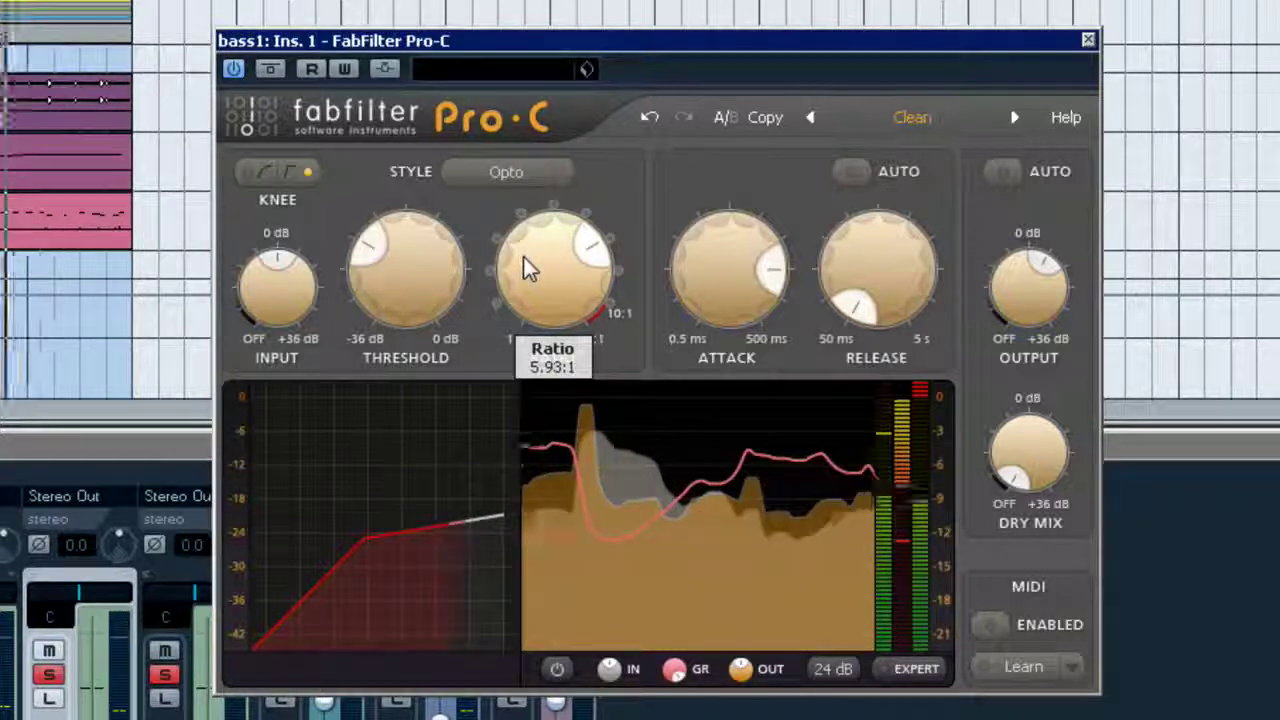
left_click(478, 171)
left_click(488, 206)
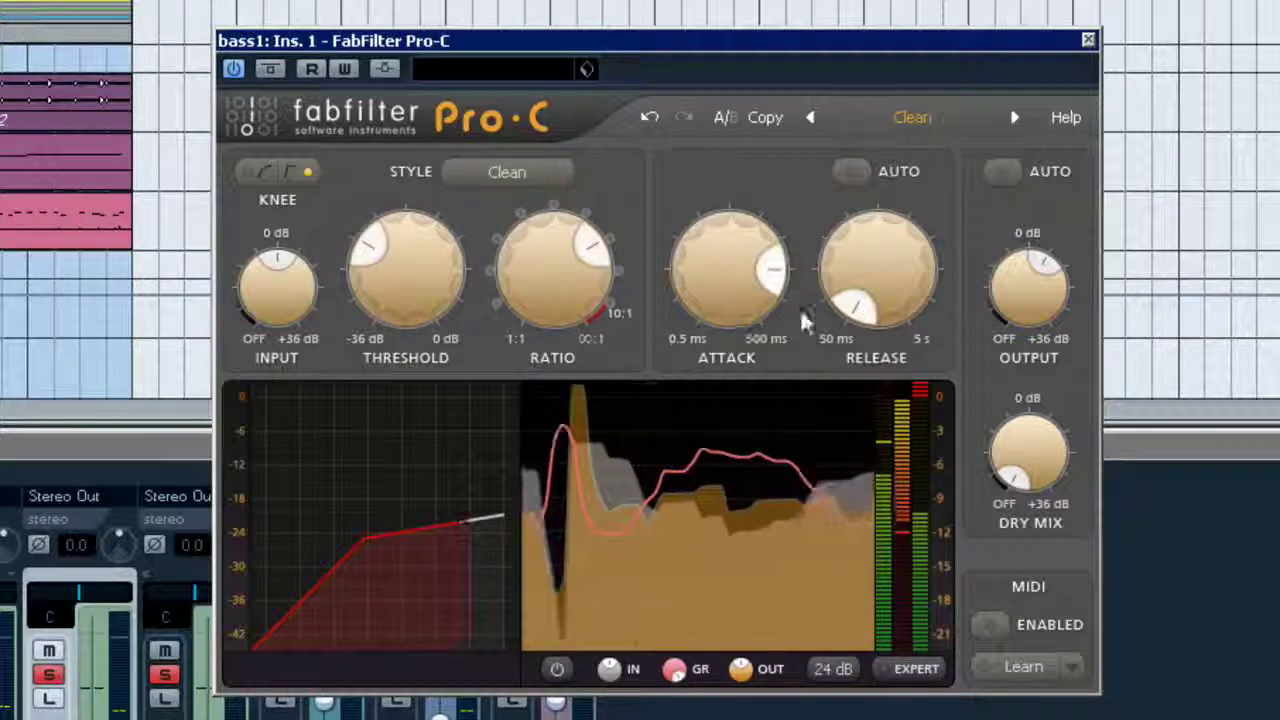
- Fine-tune the output level and compare bass1 with the compressor bypassed and active, stopping playback at the end
left_click_drag(1031, 320, 1035, 280)
left_click(279, 71)
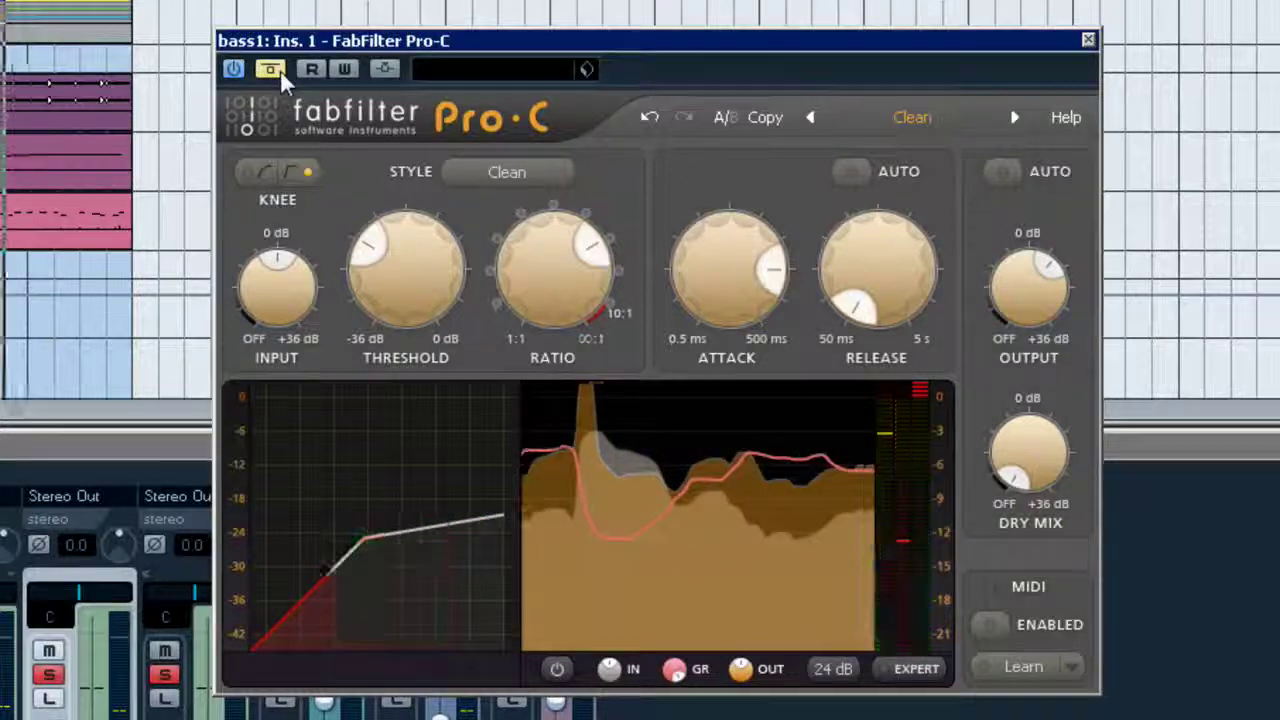
left_click(279, 72)
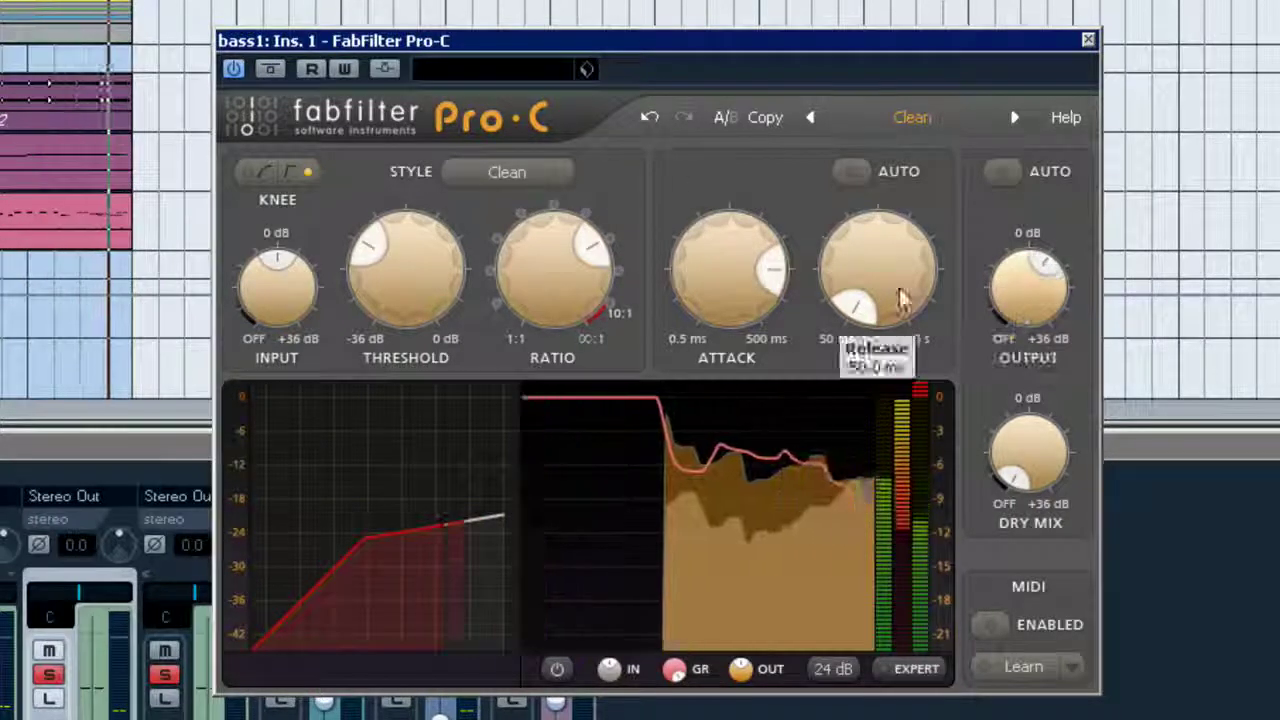
left_click(270, 69)
left_click(270, 69)
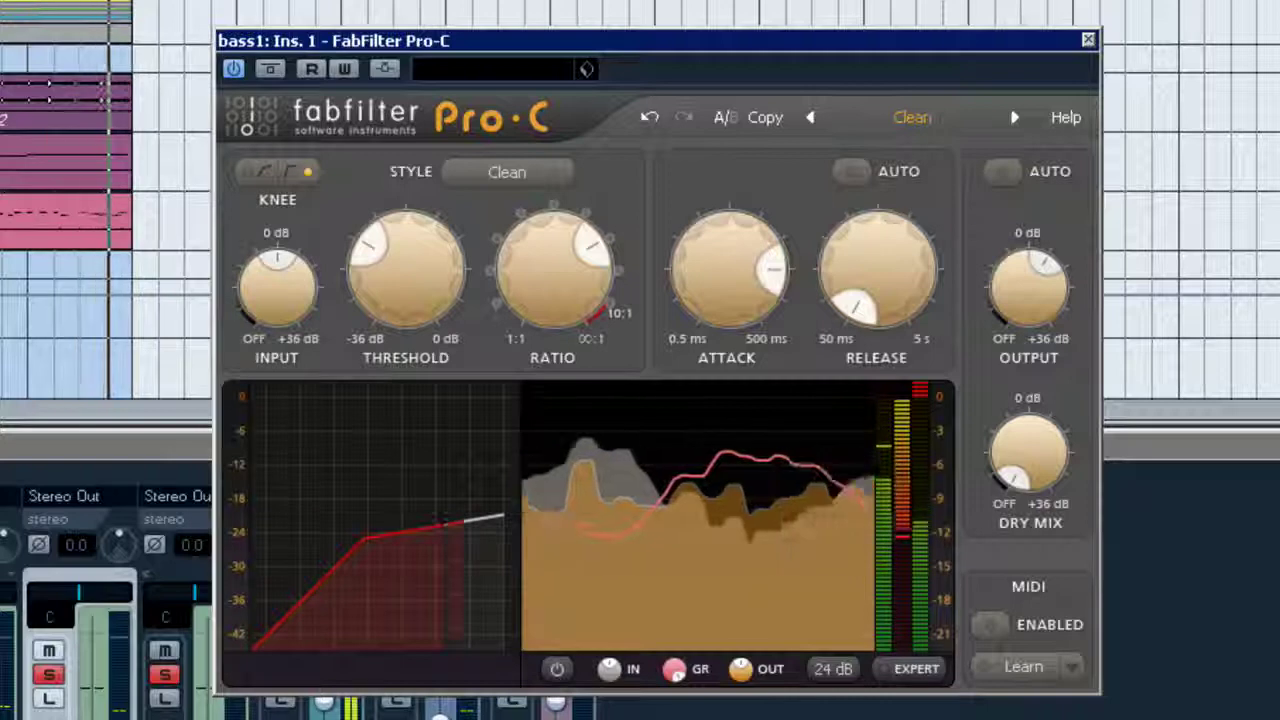
key("space")
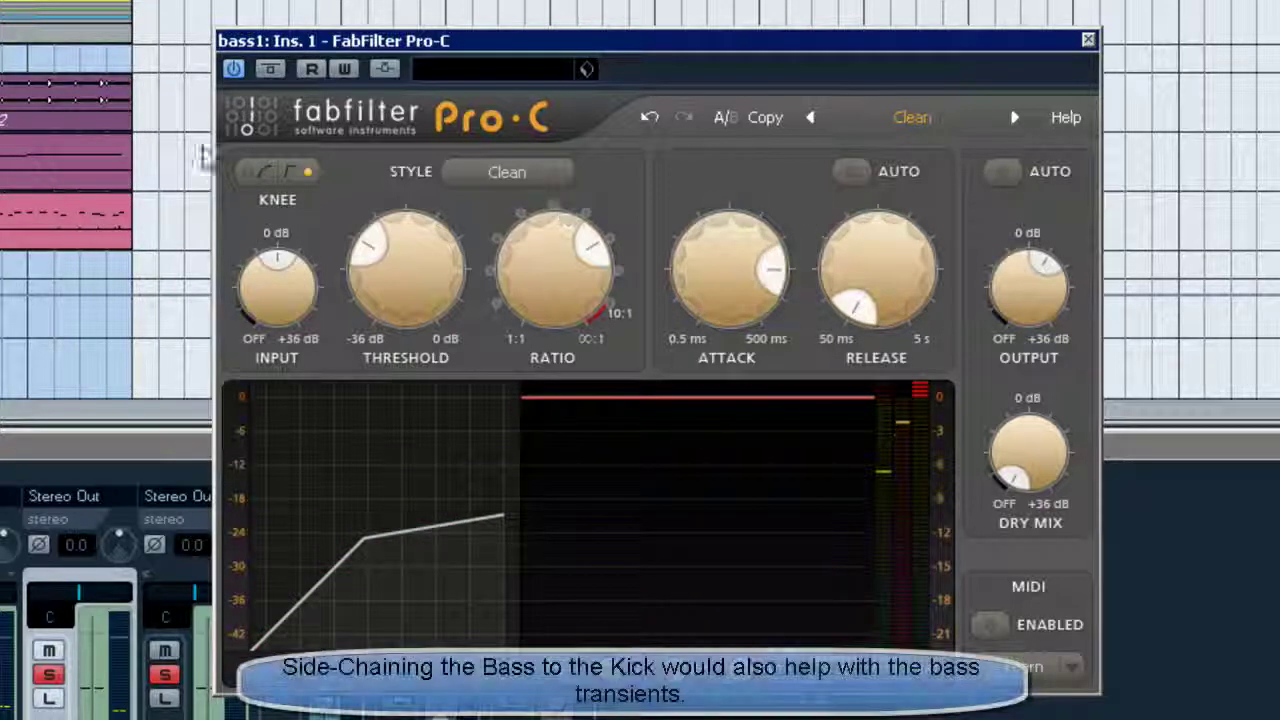
- Close the bass1 compressor, play the soloed bass 2 track and bring up the Pro-C compressor on its channel
mouse_move(533, 240)
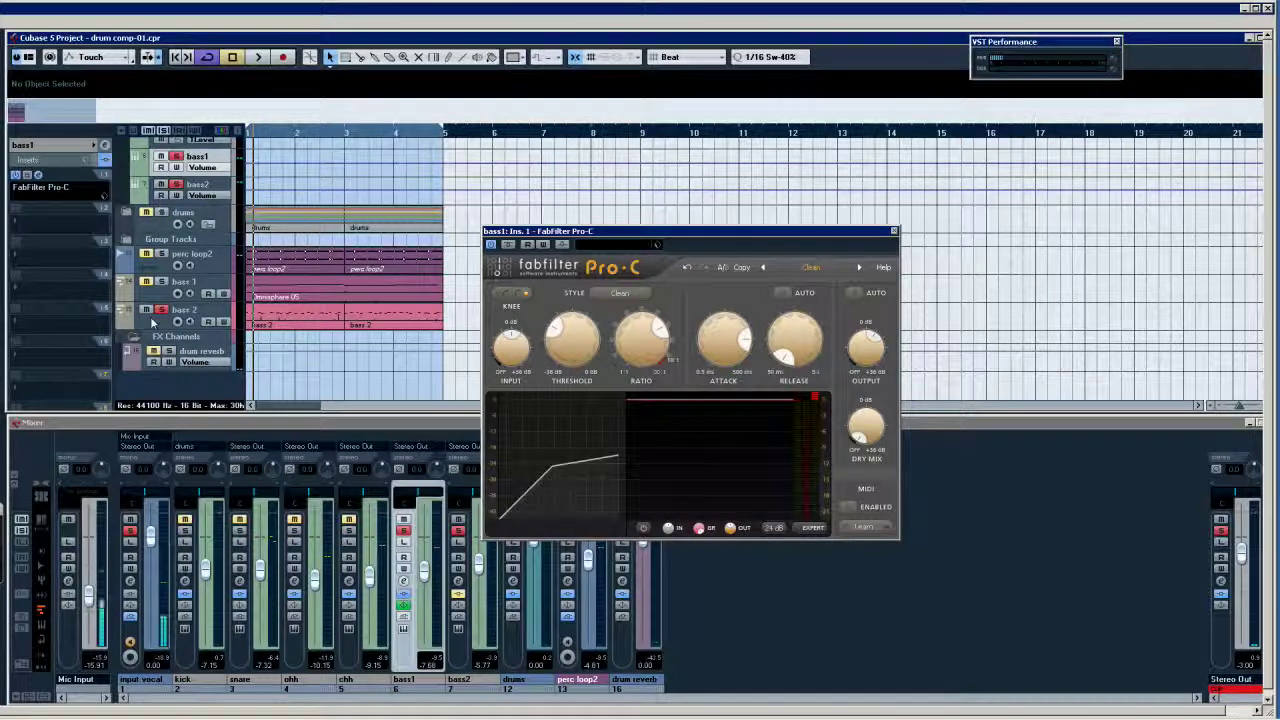
left_click(895, 234)
key("space")
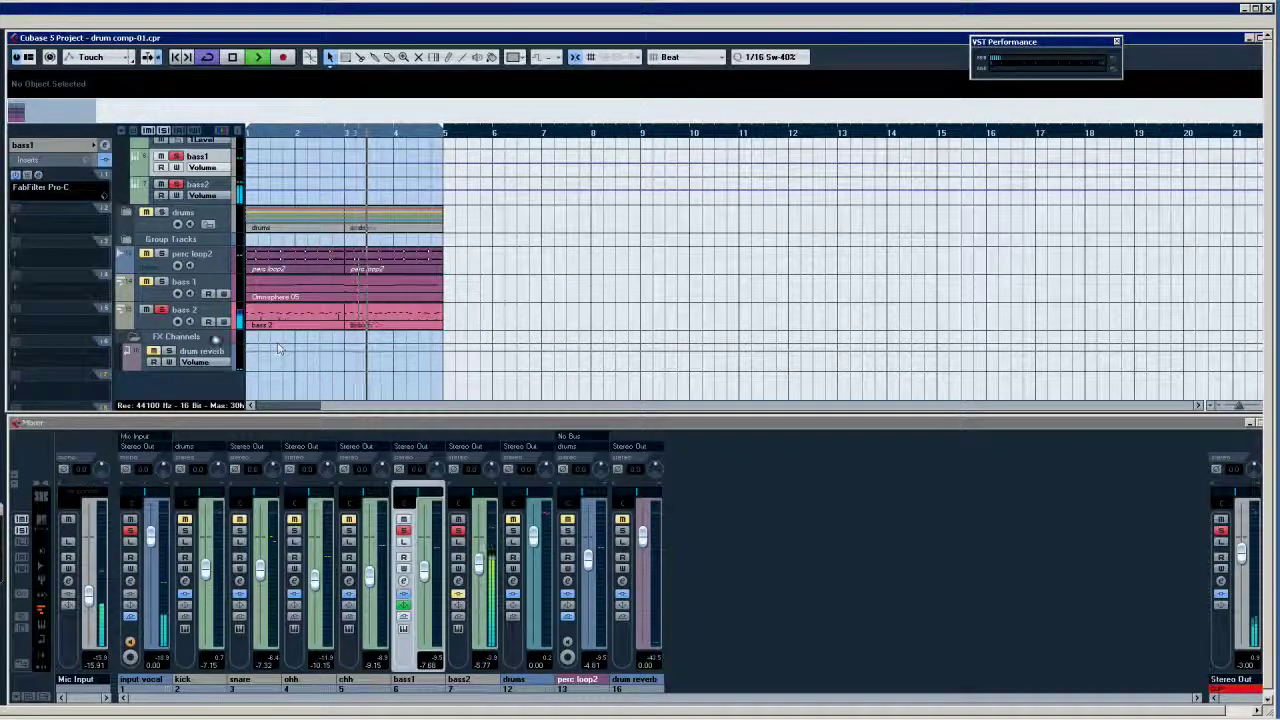
left_click(197, 311)
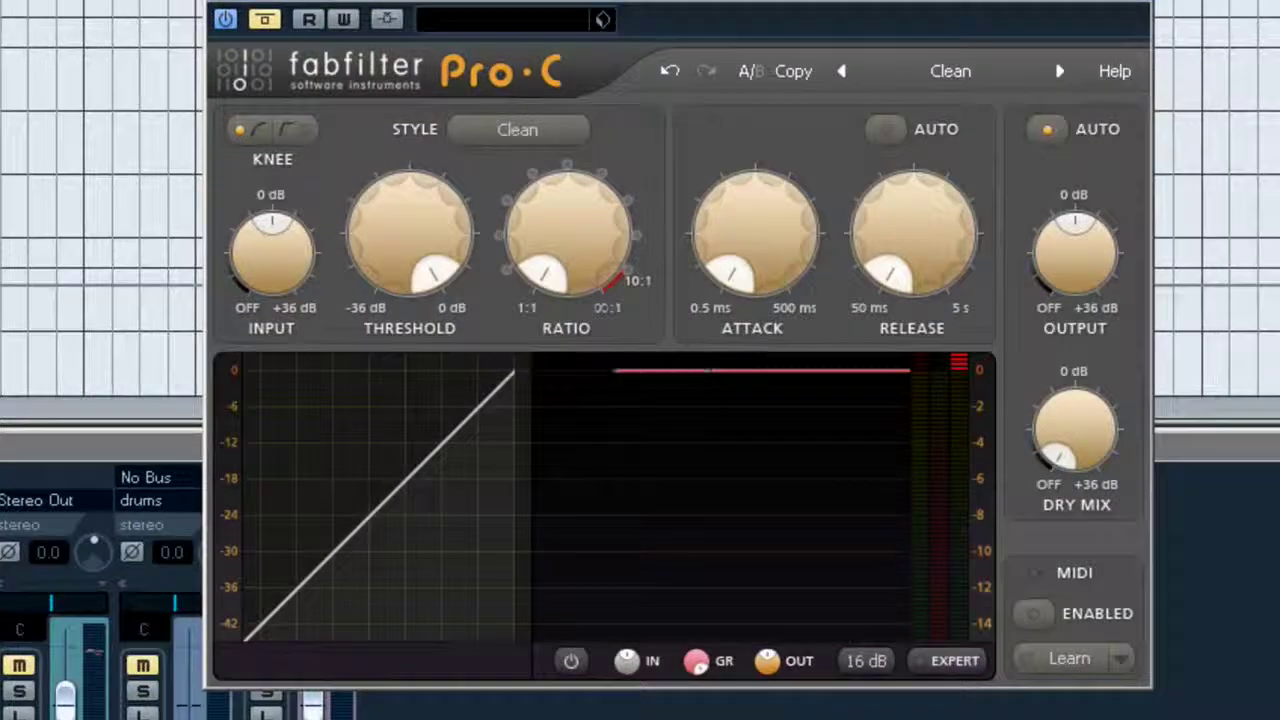
left_click_drag(621, 1, 611, 32)
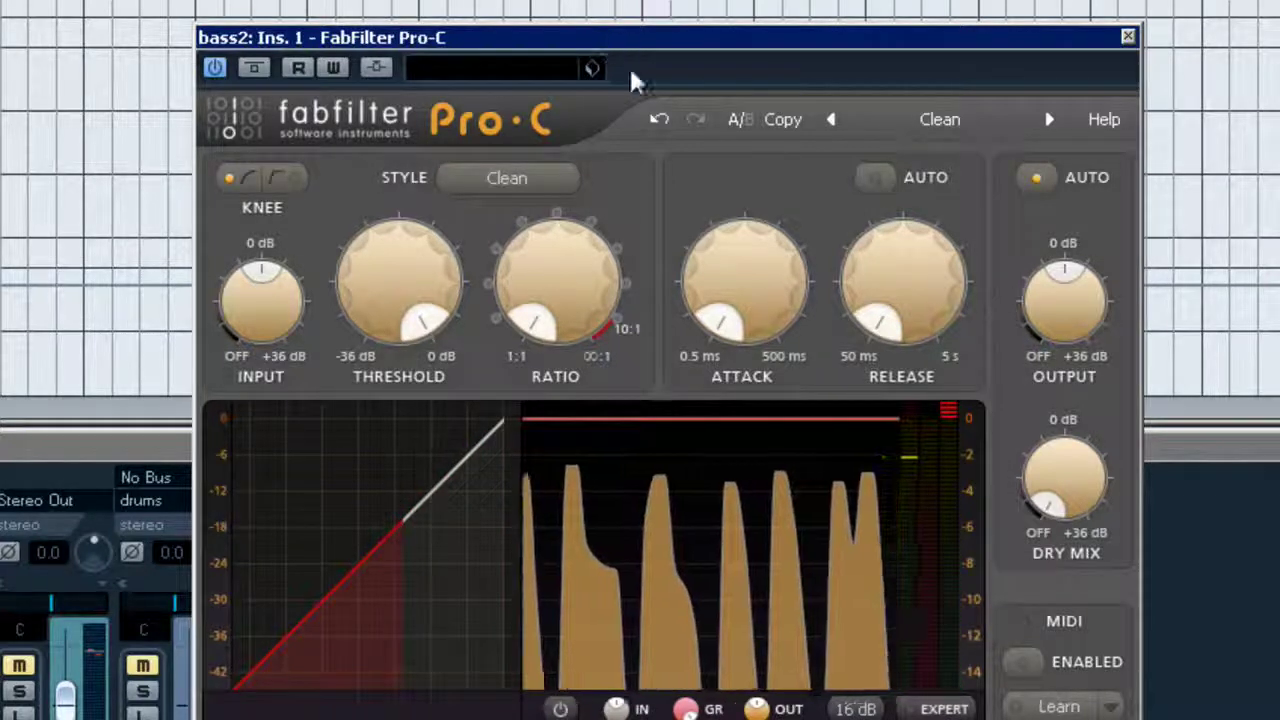
- Compress bass2 with a threshold of about -19 dB, a raised ratio and a hard knee, with automatic output gain off
left_click_drag(410, 280, 391, 426)
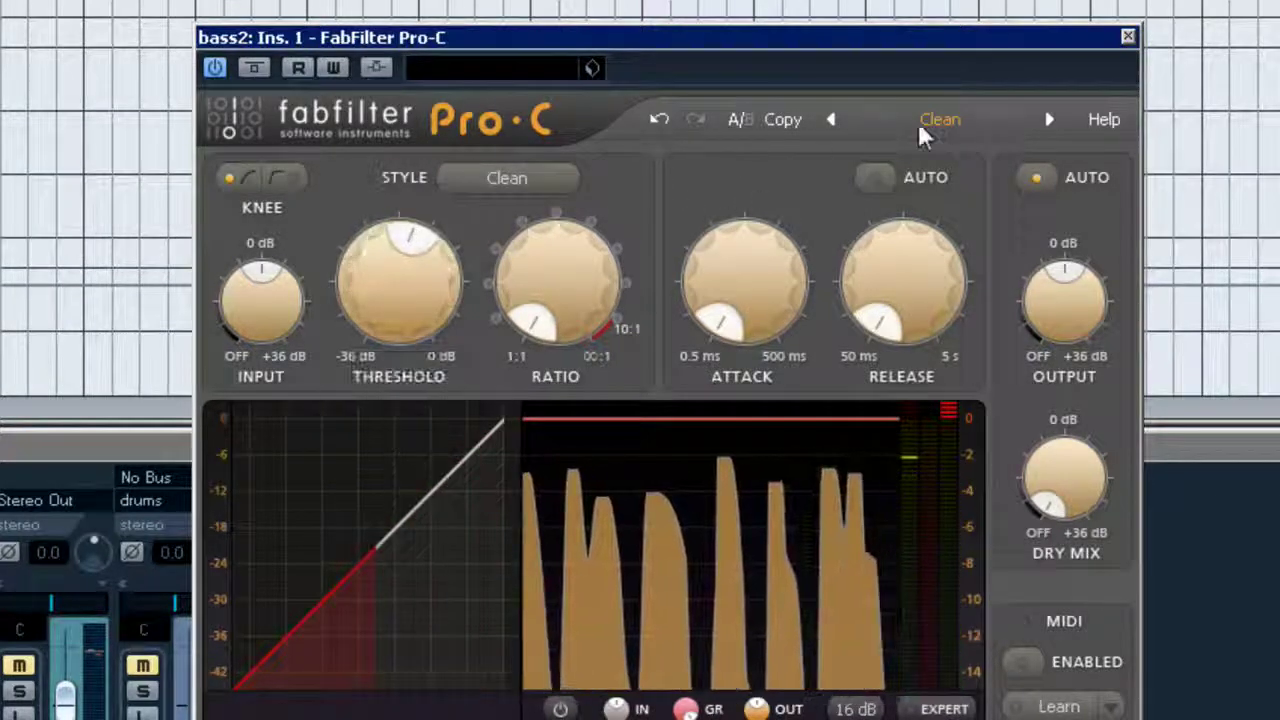
left_click_drag(491, 286, 586, 246)
left_click_drag(435, 305, 383, 345)
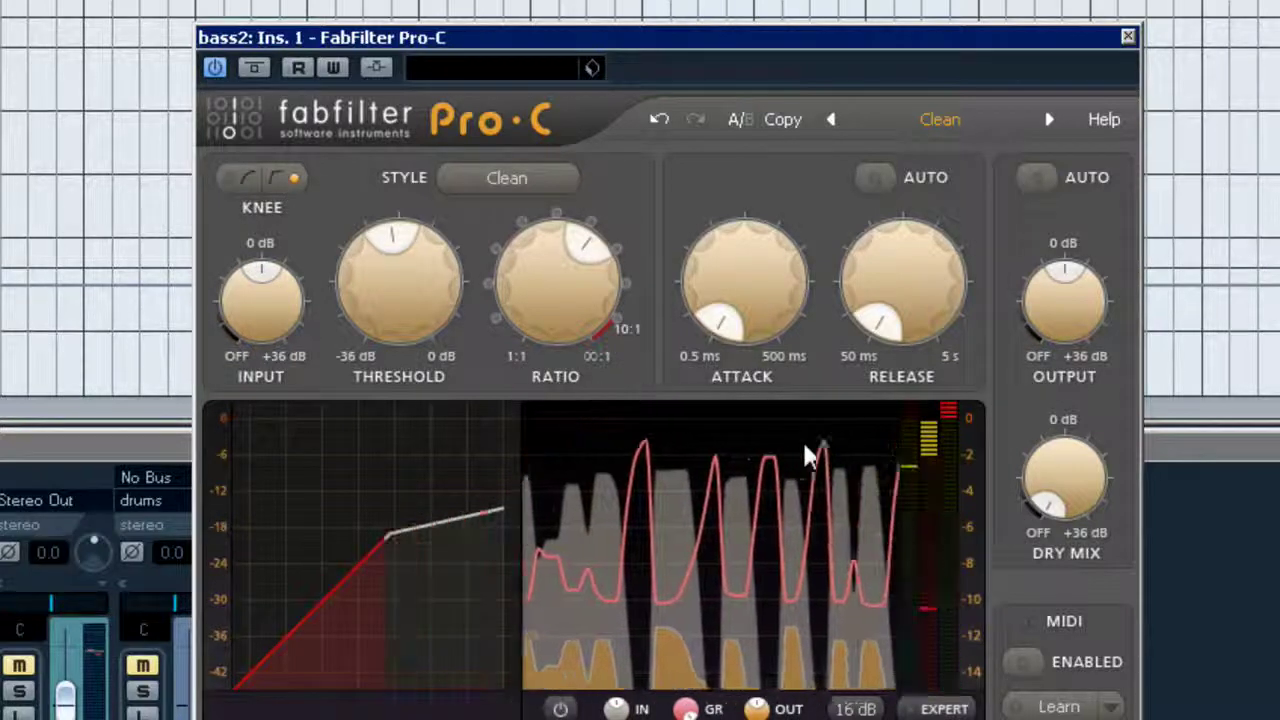
- Lengthen the bass2 compressor's attack considerably and set the release slightly above 50 ms
left_click_drag(723, 334, 817, 246)
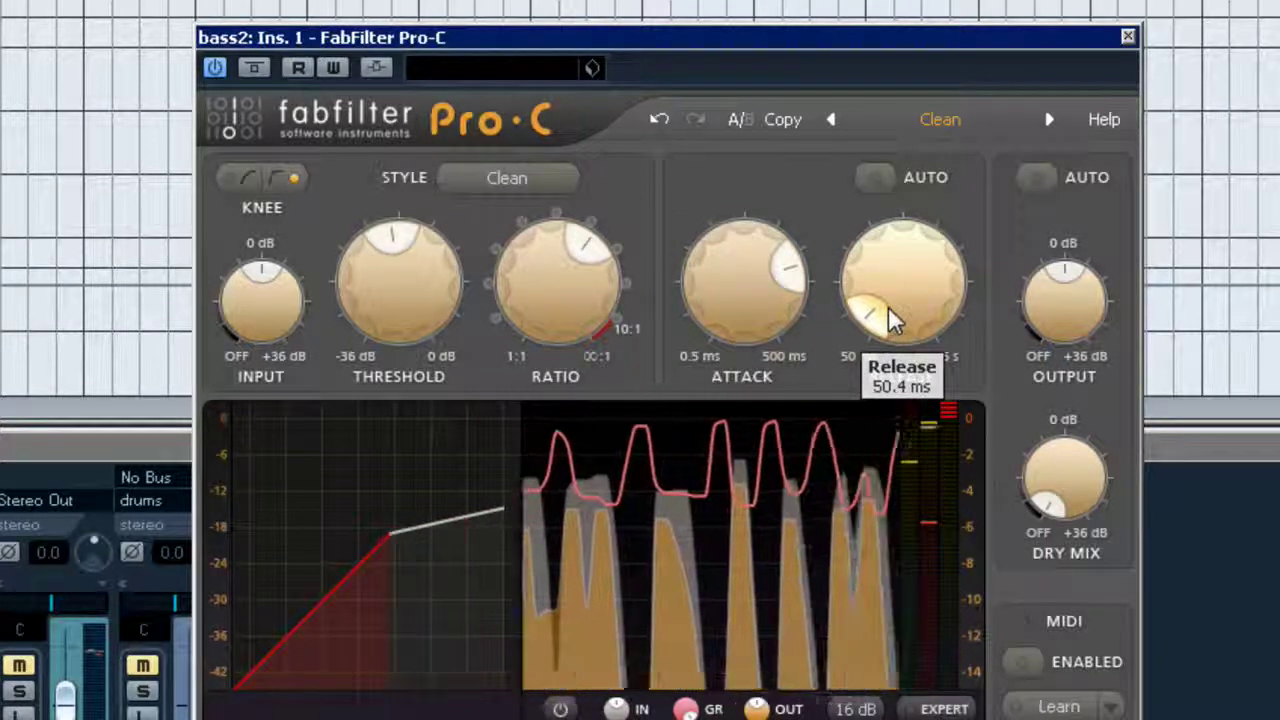
left_click_drag(907, 330, 893, 320)
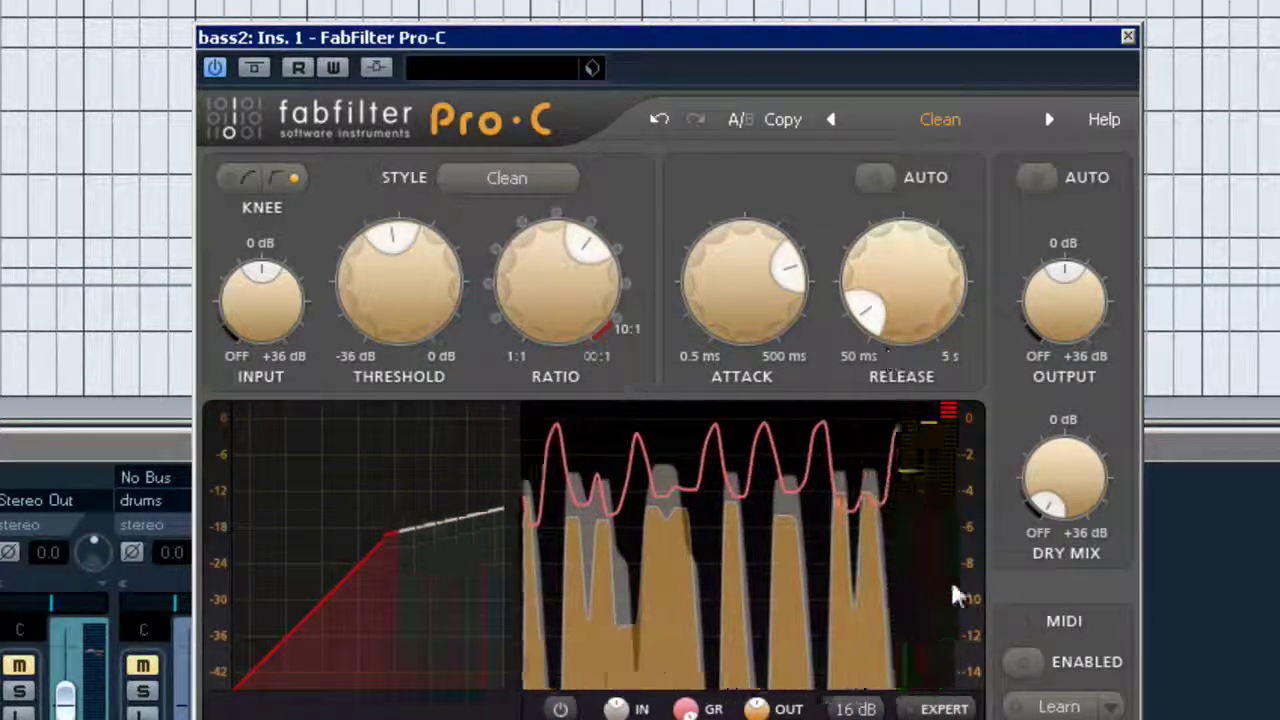
- Raise the bass2 compressor's output level to about +4.58 dB and its ratio to about 5:1
left_click_drag(1071, 286, 1065, 312)
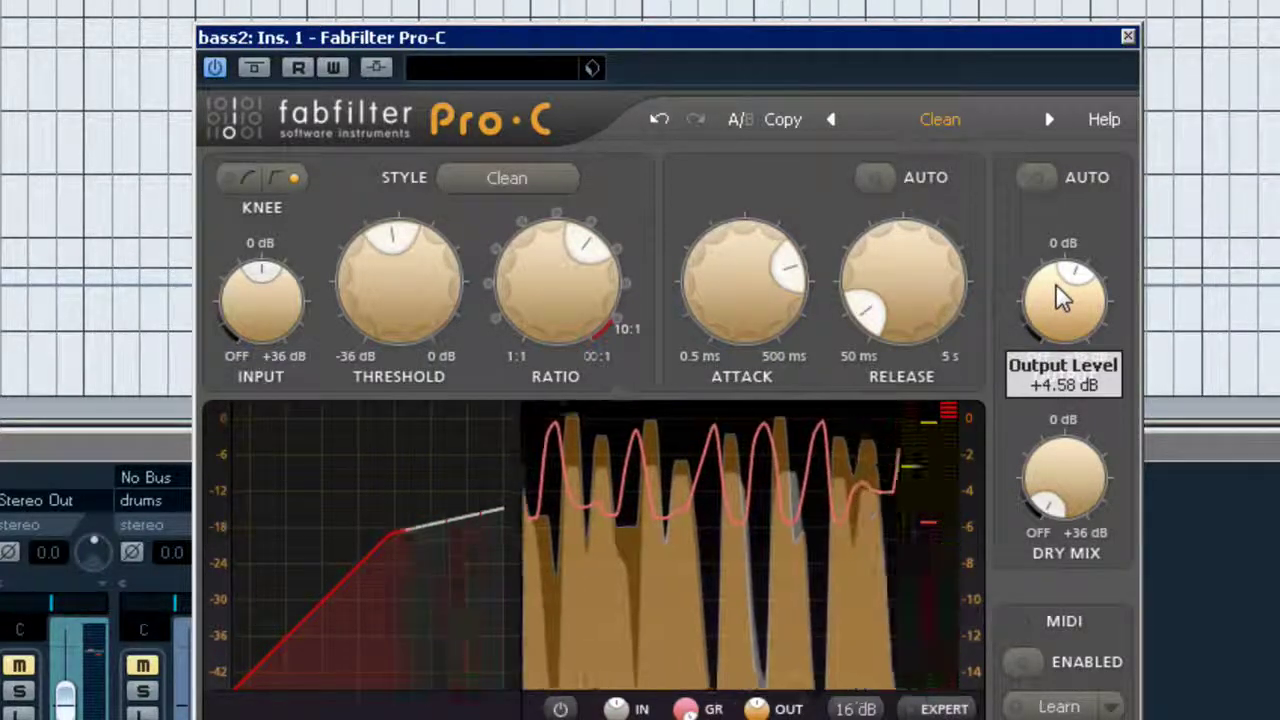
mouse_move(567, 293)
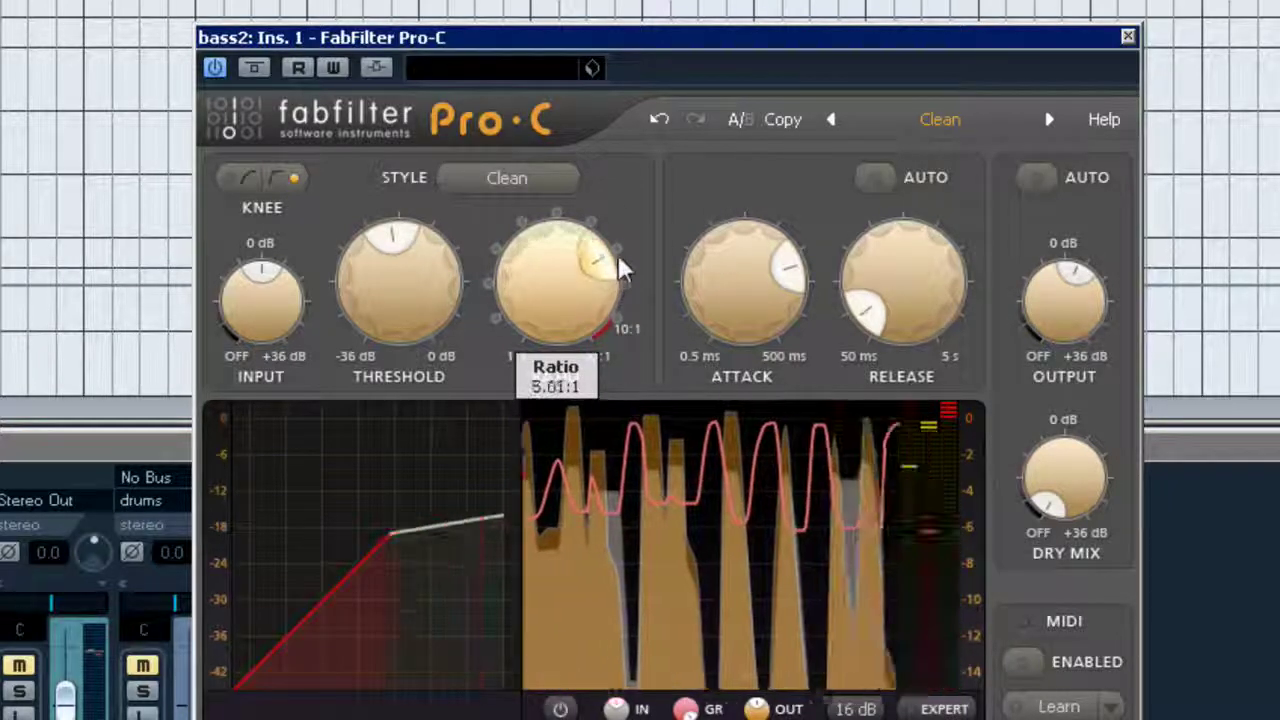
- Compare bass2 with the compressor bypassed and listen to it within the full mix before stopping playback
left_click(255, 68)
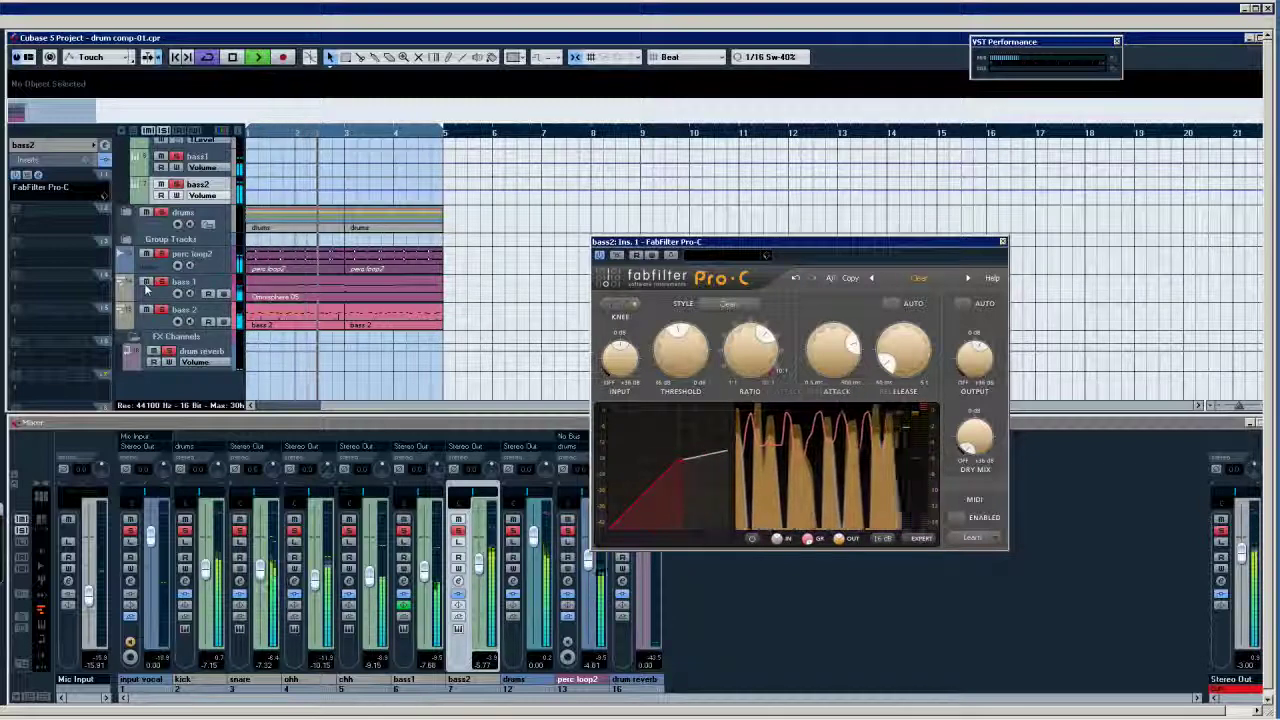
left_click_drag(835, 251, 965, 213)
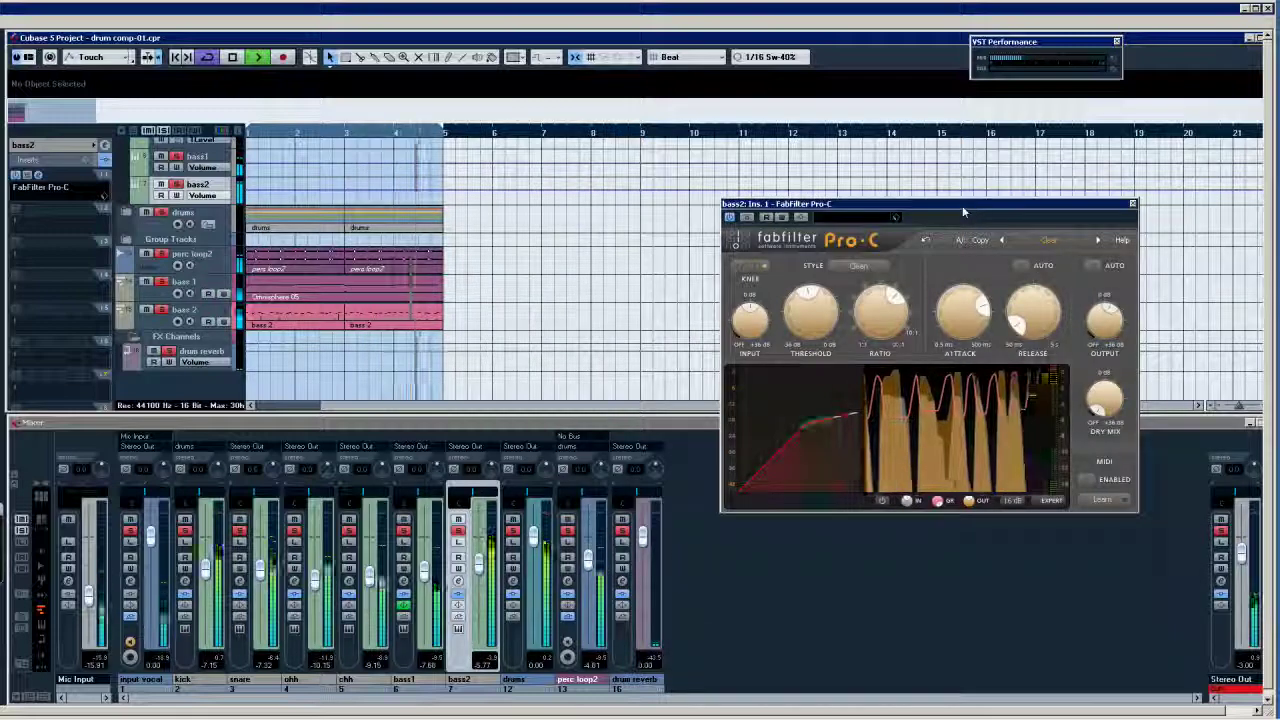
mouse_move(1240, 699)
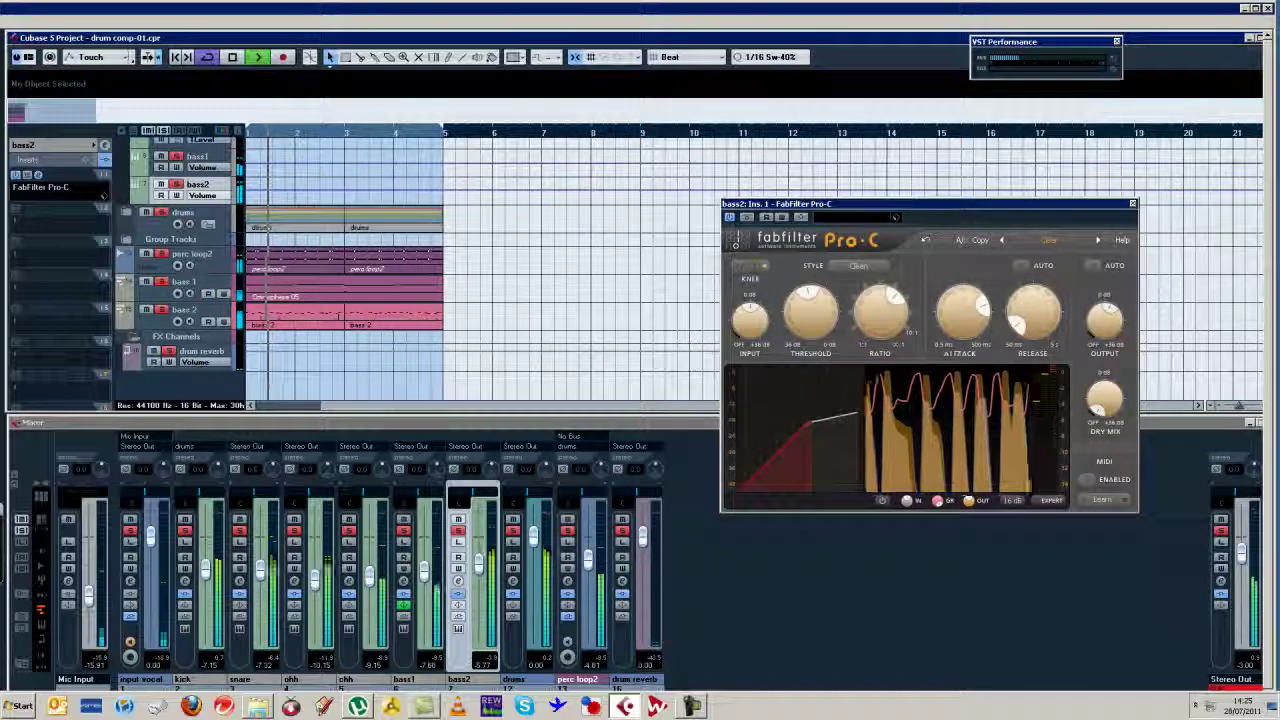
left_click(880, 598)
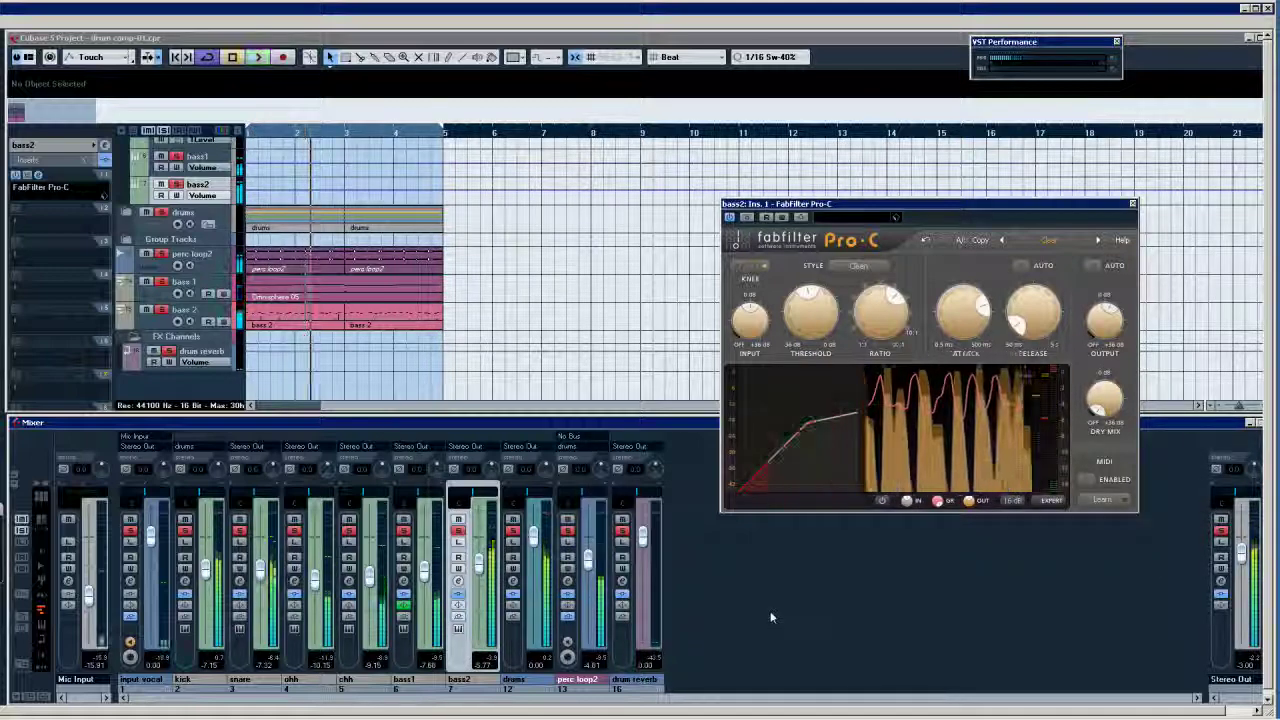
key("space")
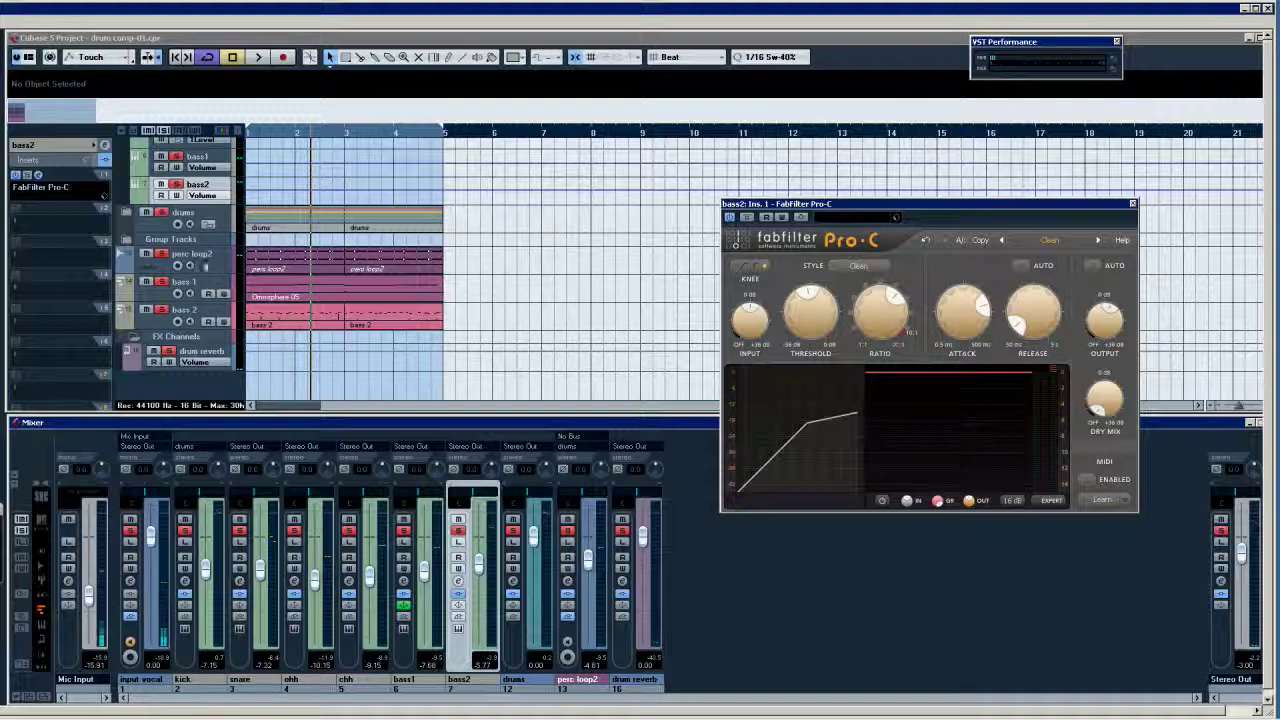
- Listen to bass 2 soloed, switch the solo to bass 1 and select its Omnisphere 05 part
left_click(159, 280)
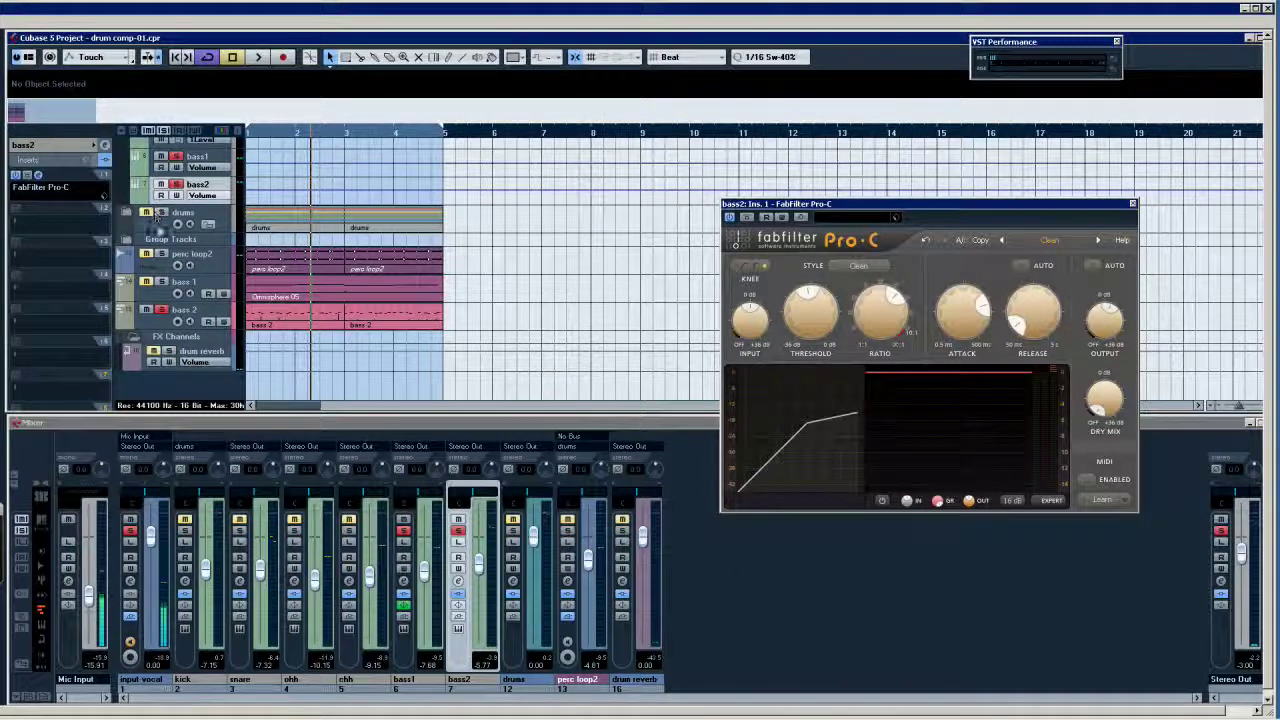
key("space")
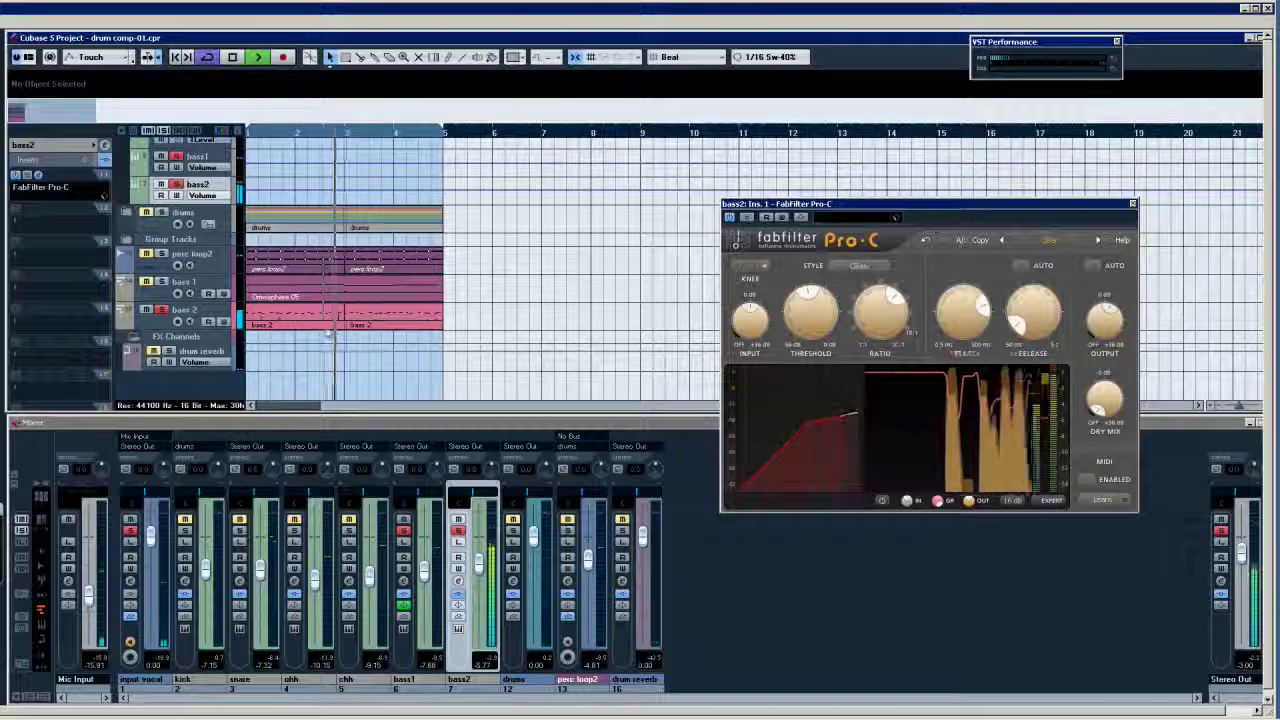
left_click(162, 310)
left_click(162, 282)
key("space")
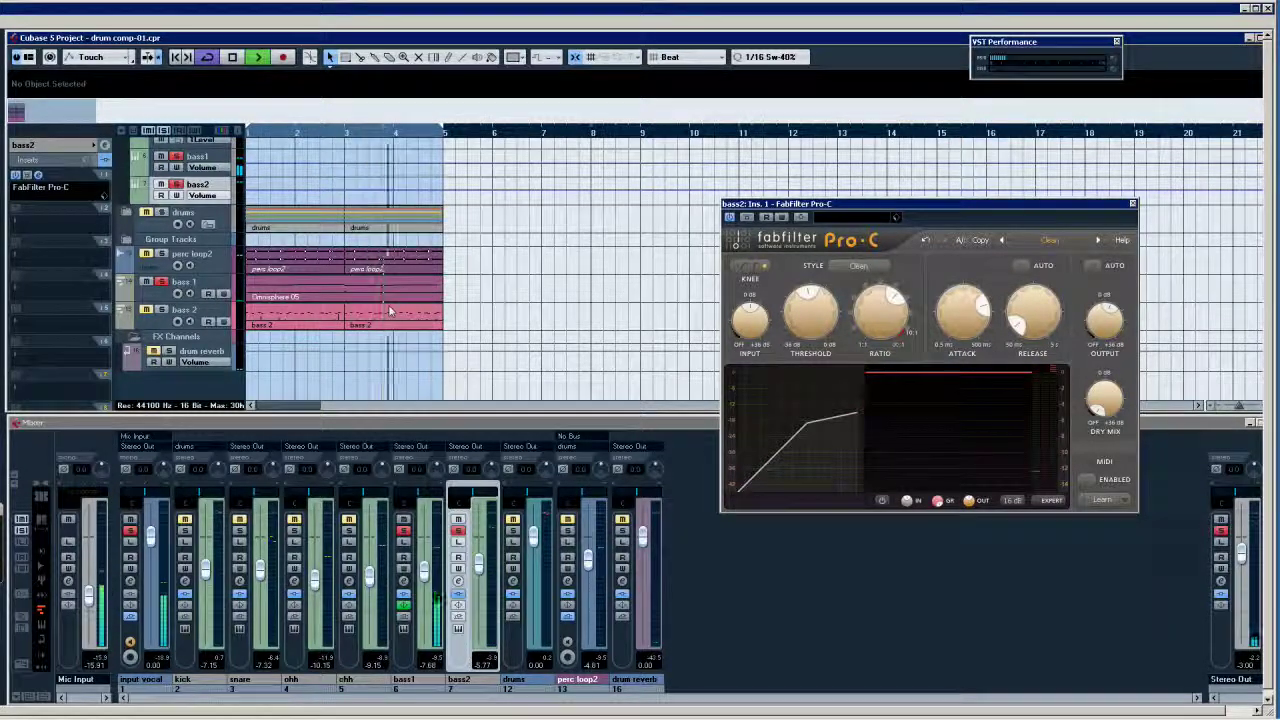
left_click(343, 292)
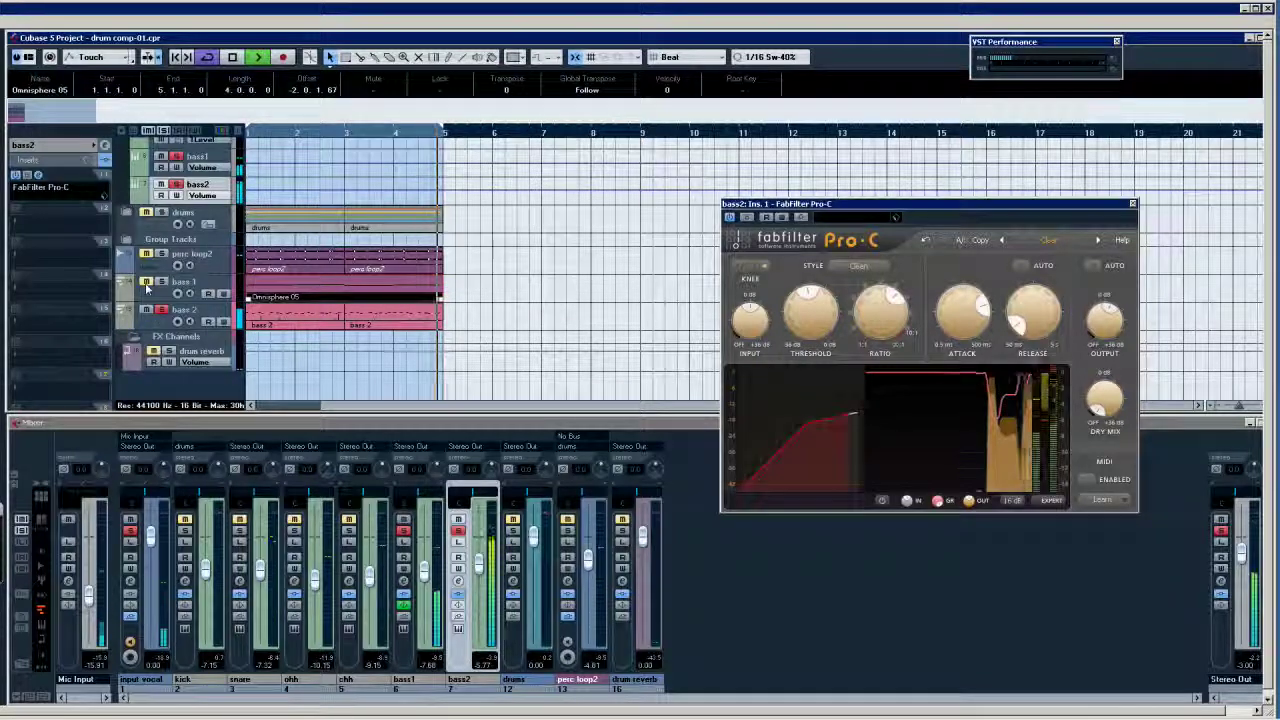
- Compare the soloed bass 2 with its compressor bypassed and active, and stop playback
left_click(747, 218)
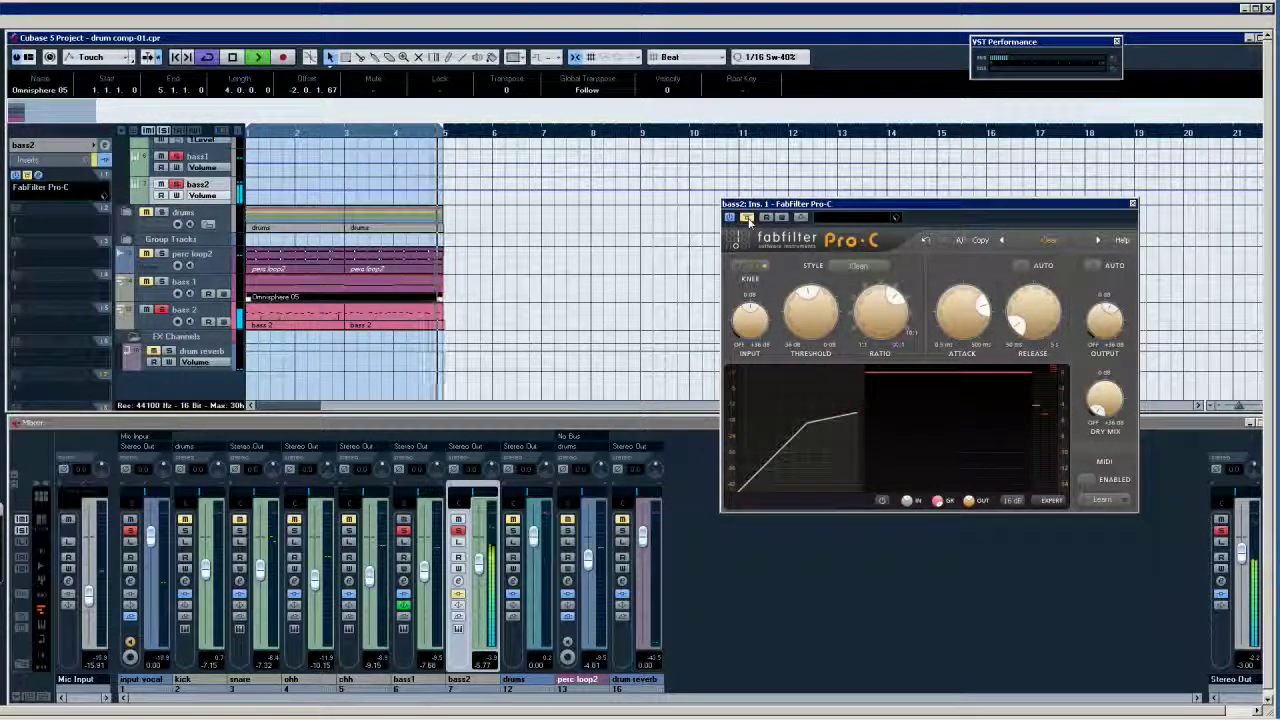
left_click(747, 218)
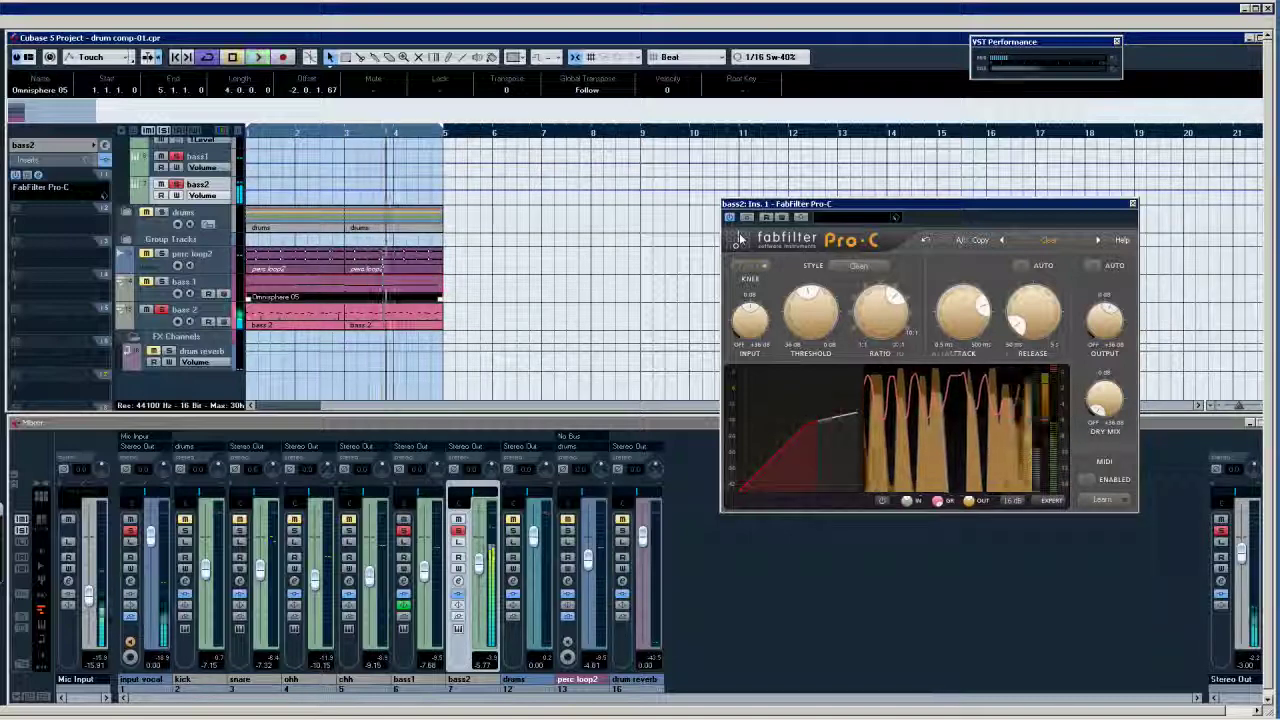
key("space")
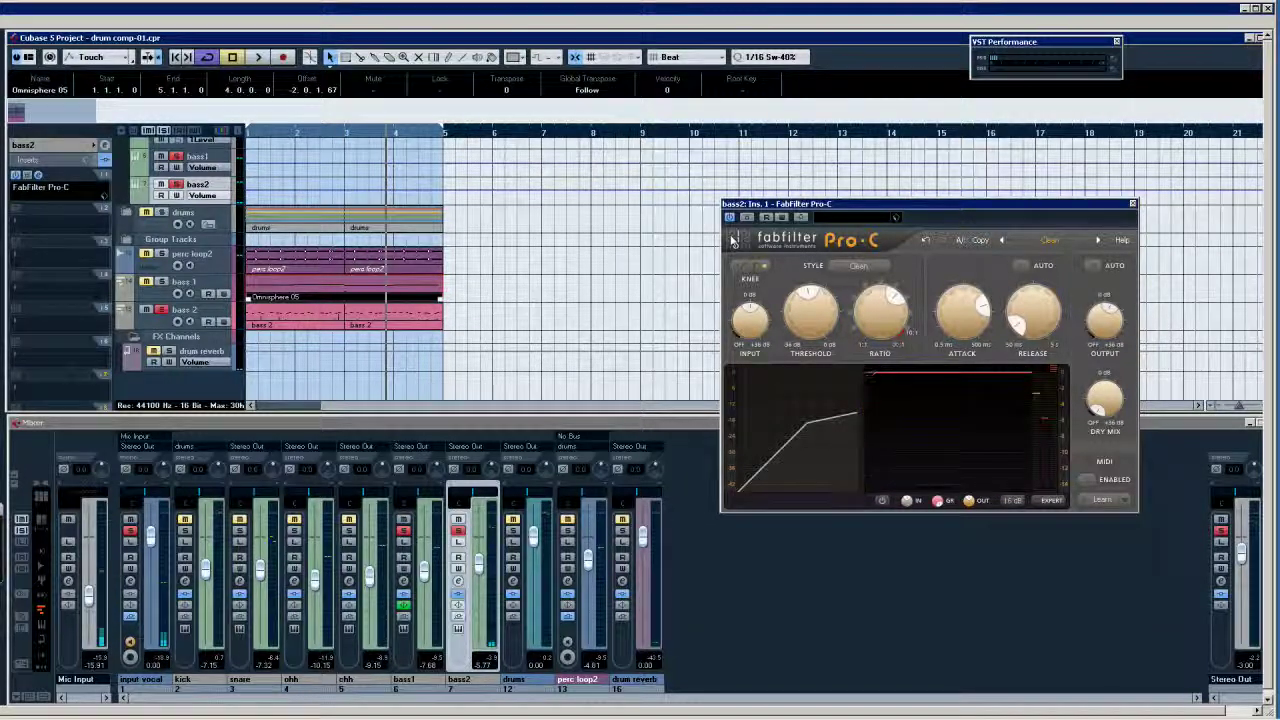